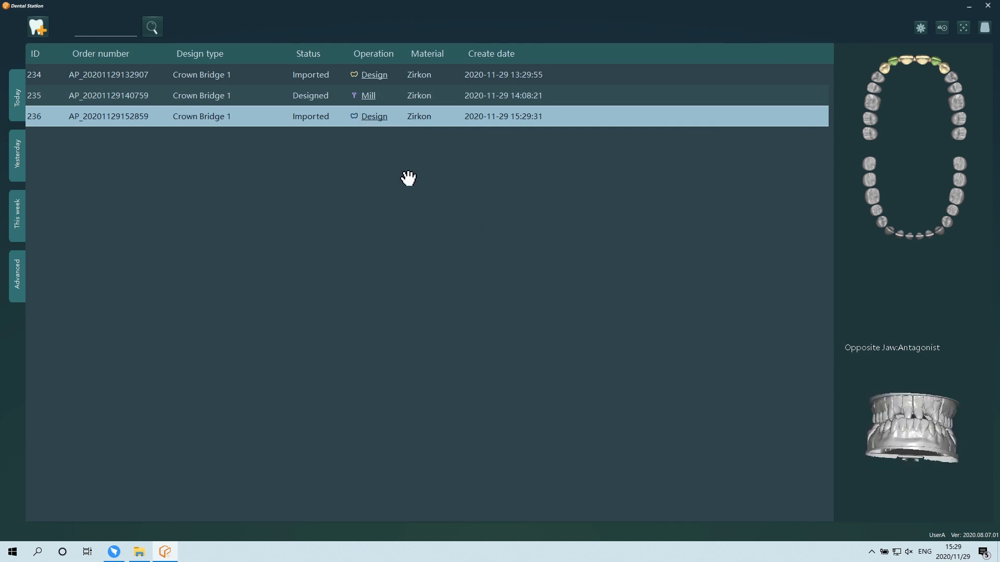
# - Open the last order in the list for design and mark crown 13 on the upper jaw scan
pyautogui.click(362, 117)
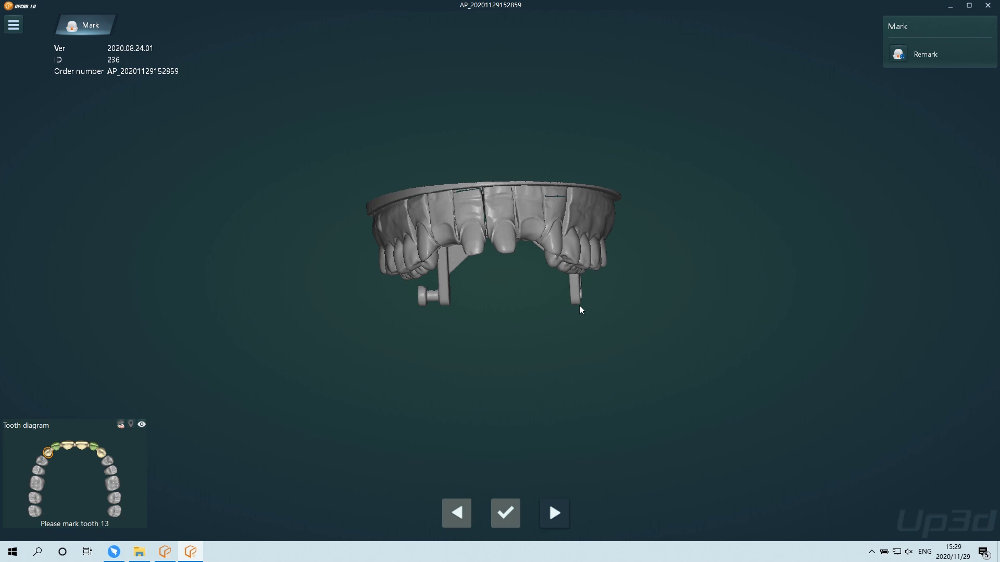
pyautogui.moveTo(477, 252); pyautogui.dragTo(495, 169, button='right')
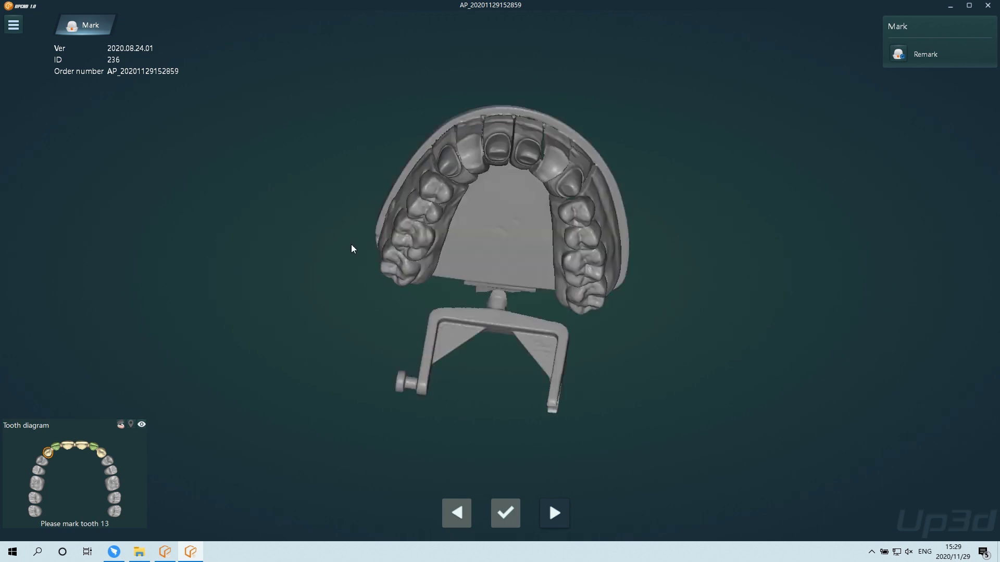
pyautogui.moveTo(342, 290); pyautogui.dragTo(555, 304, button='right')
pyautogui.moveTo(364, 226); pyautogui.dragTo(527, 259, button='right')
pyautogui.scroll(5, 559, 292)
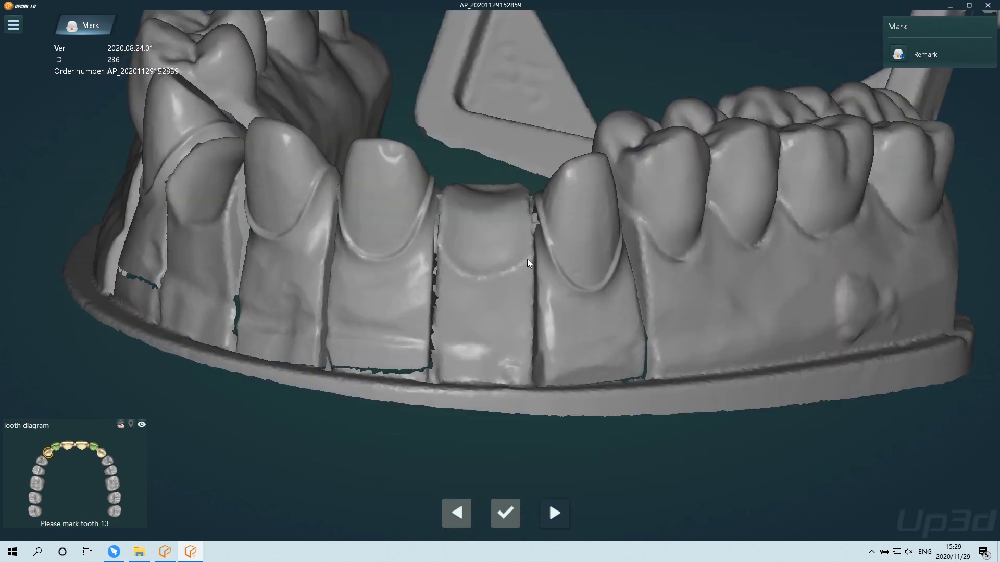
pyautogui.moveTo(527, 259); pyautogui.dragTo(509, 232, button='middle')
pyautogui.click(571, 247)
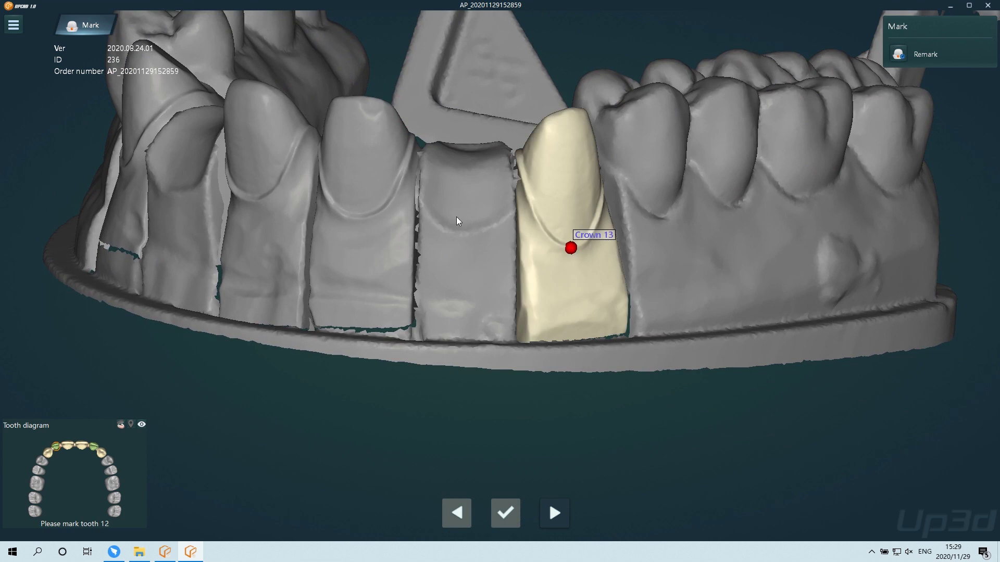
# - Mark pontic 12, crowns 11 and 21, pontic 22 and crown 23 on the scan, and proceed to the margin stage
pyautogui.click(456, 182)
pyautogui.moveTo(457, 226); pyautogui.dragTo(490, 225, button='right')
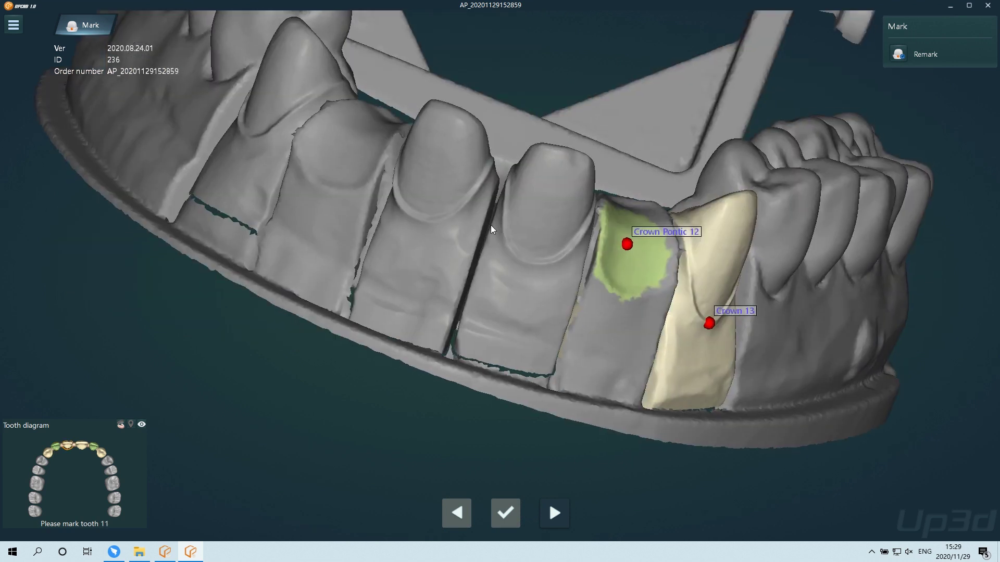
pyautogui.click(529, 265)
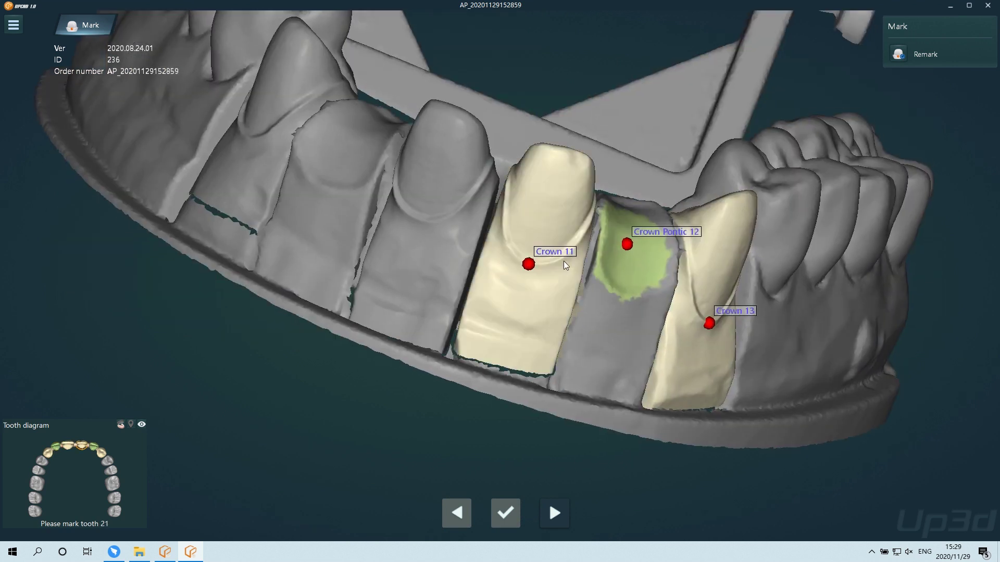
pyautogui.click(416, 219)
pyautogui.moveTo(416, 219); pyautogui.dragTo(356, 286, button='right')
pyautogui.click(366, 240)
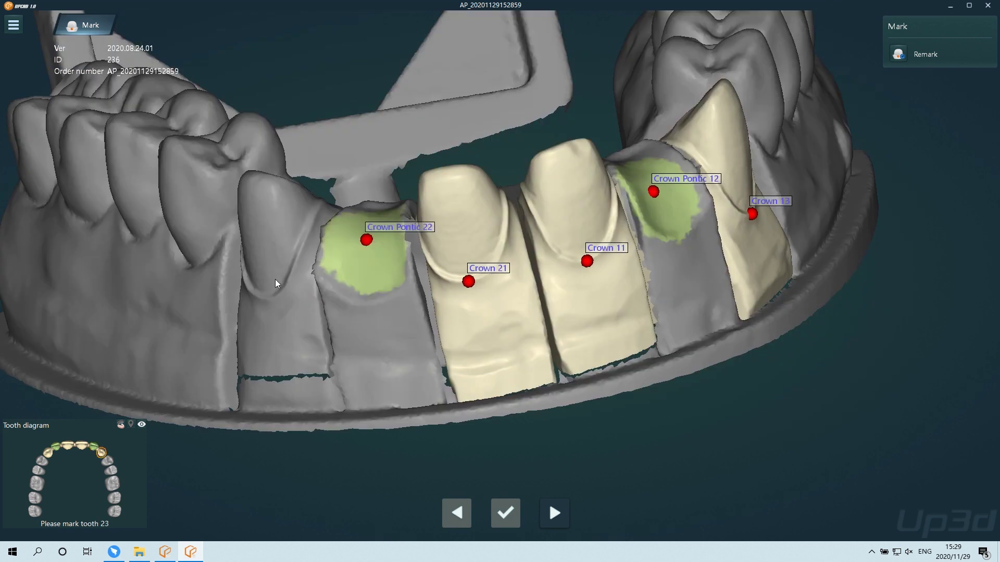
pyautogui.click(265, 300)
pyautogui.moveTo(315, 297); pyautogui.dragTo(538, 441, button='right')
pyautogui.click(555, 513)
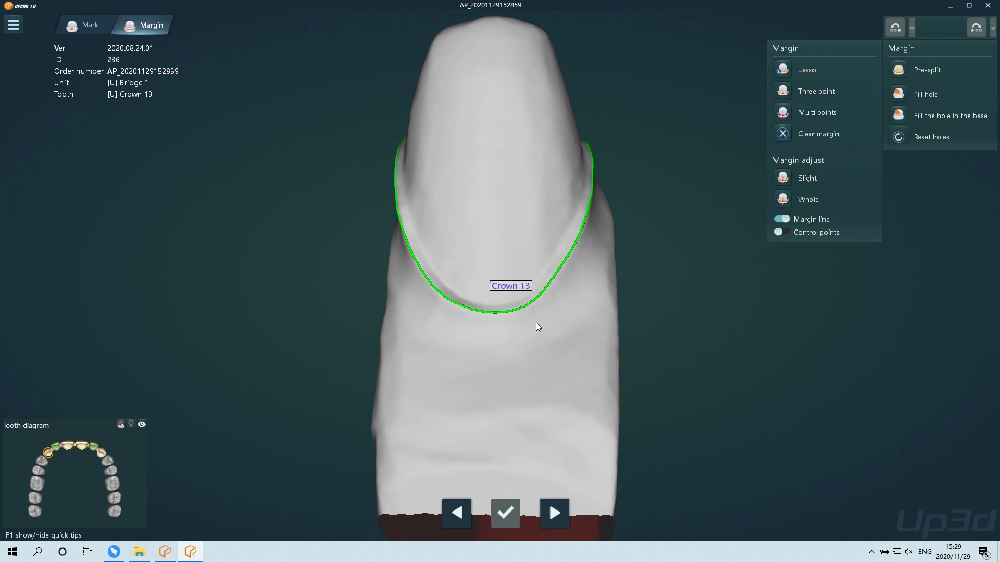
# - Redefine the margin line of crown 13 with the Multi points tool and go on to the following crown
pyautogui.moveTo(536, 322); pyautogui.dragTo(499, 284, button='right')
pyautogui.click(783, 113)
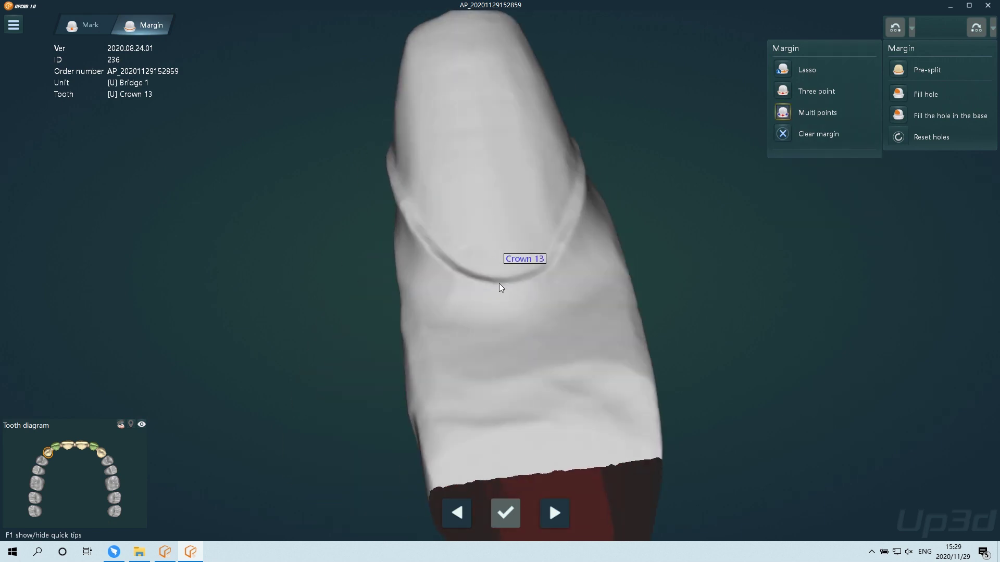
pyautogui.click(510, 281)
pyautogui.moveTo(552, 302); pyautogui.dragTo(569, 484, button='right')
pyautogui.scroll(-5, 571, 286)
pyautogui.click(555, 514)
# - Review and accept the margin lines of the remaining crowns and the insertion direction of the bridge
pyautogui.moveTo(527, 309); pyautogui.dragTo(572, 503, button='right')
pyautogui.scroll(5, 559, 264)
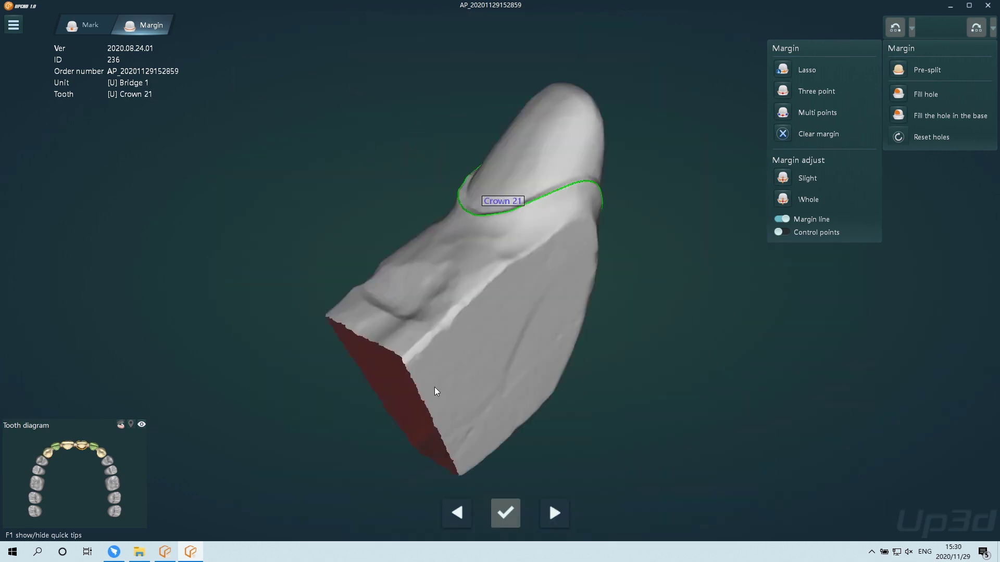
pyautogui.scroll(3, 435, 391)
pyautogui.moveTo(435, 390); pyautogui.dragTo(598, 527, button='right')
pyautogui.click(547, 513)
pyautogui.scroll(3, 518, 353)
pyautogui.scroll(2, 491, 331)
pyautogui.scroll(2, 554, 341)
pyautogui.press('Return')
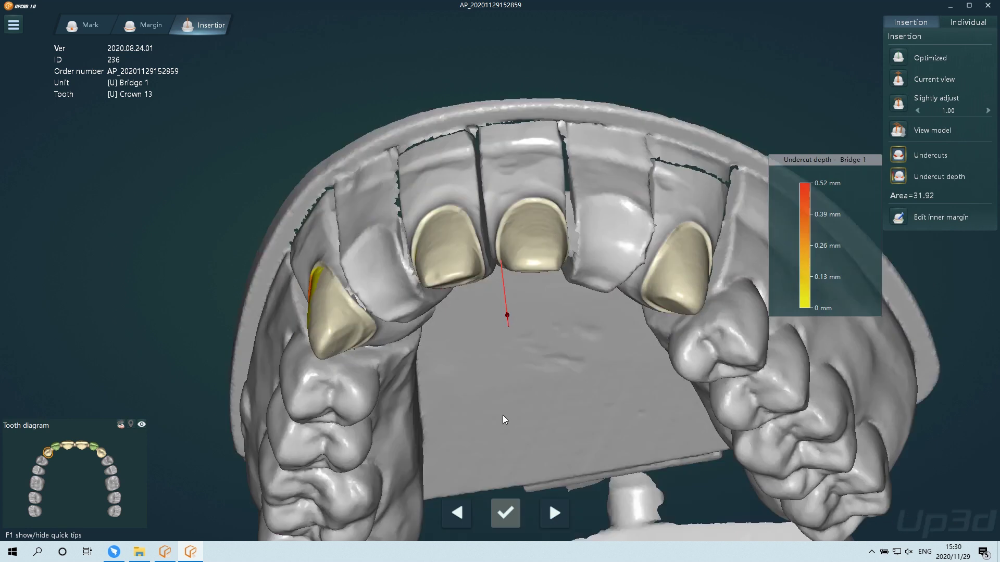
pyautogui.moveTo(502, 415); pyautogui.dragTo(578, 336, button='right')
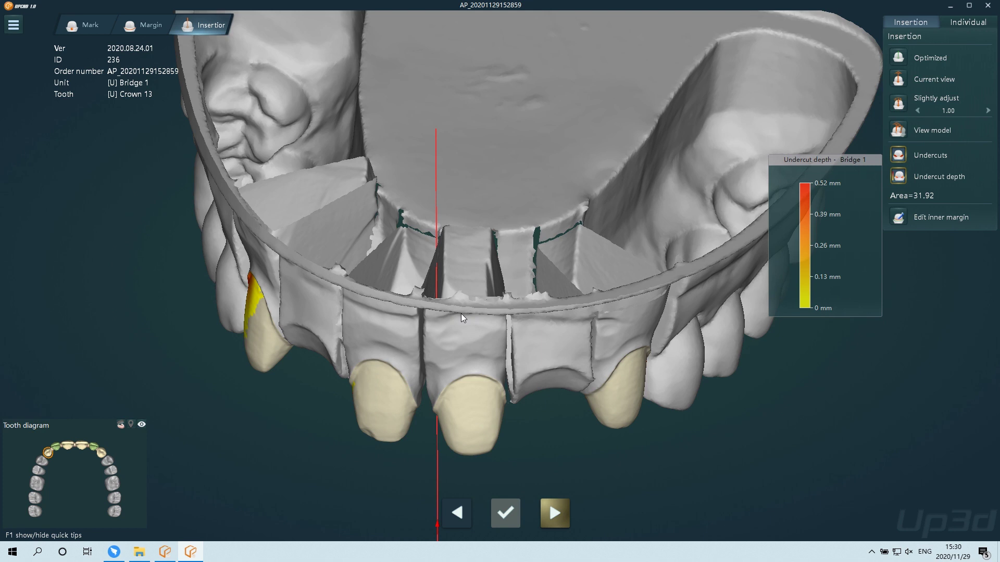
pyautogui.press('Return')
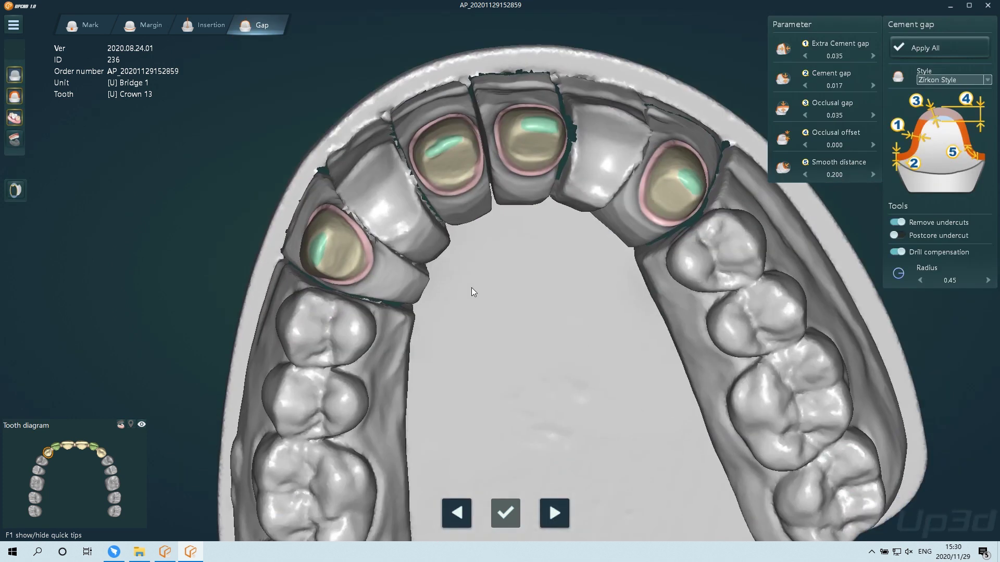
# - Set the extra cement gap to 0.050, apply the gap parameters to all teeth, and proceed to the template stage
pyautogui.moveTo(474, 292); pyautogui.dragTo(380, 306, button='right')
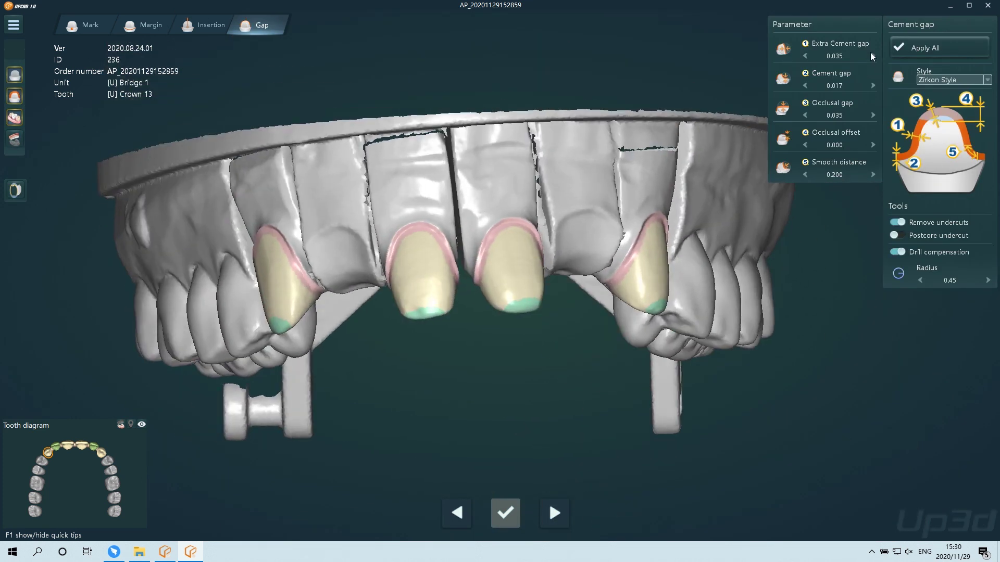
pyautogui.moveTo(491, 256); pyautogui.dragTo(501, 208, button='right')
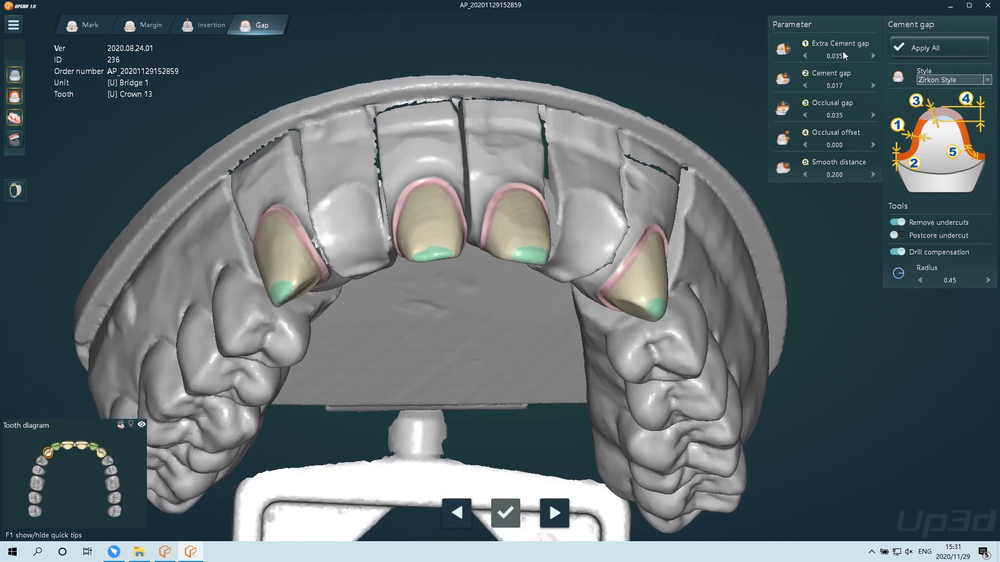
pyautogui.click(873, 56)
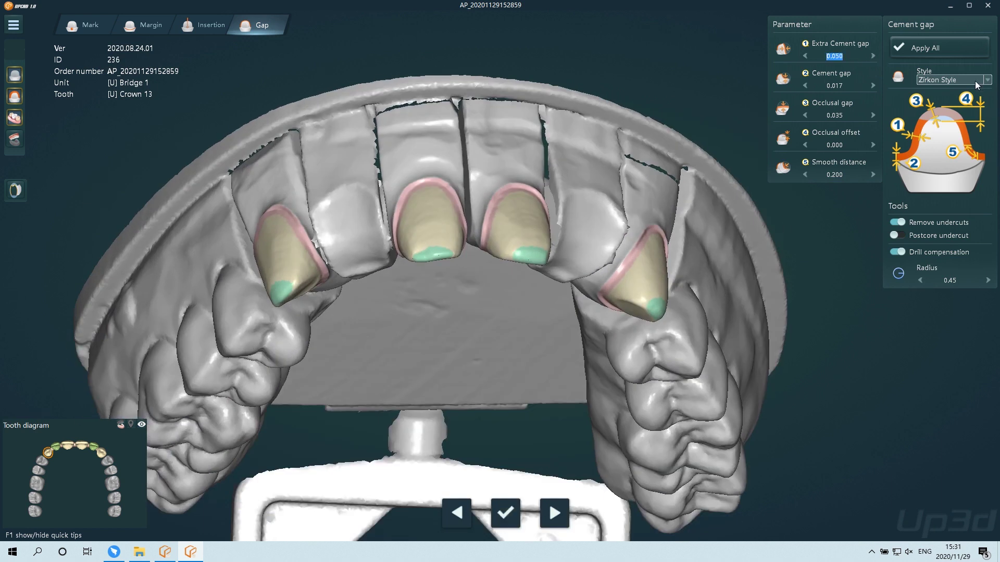
pyautogui.click(944, 47)
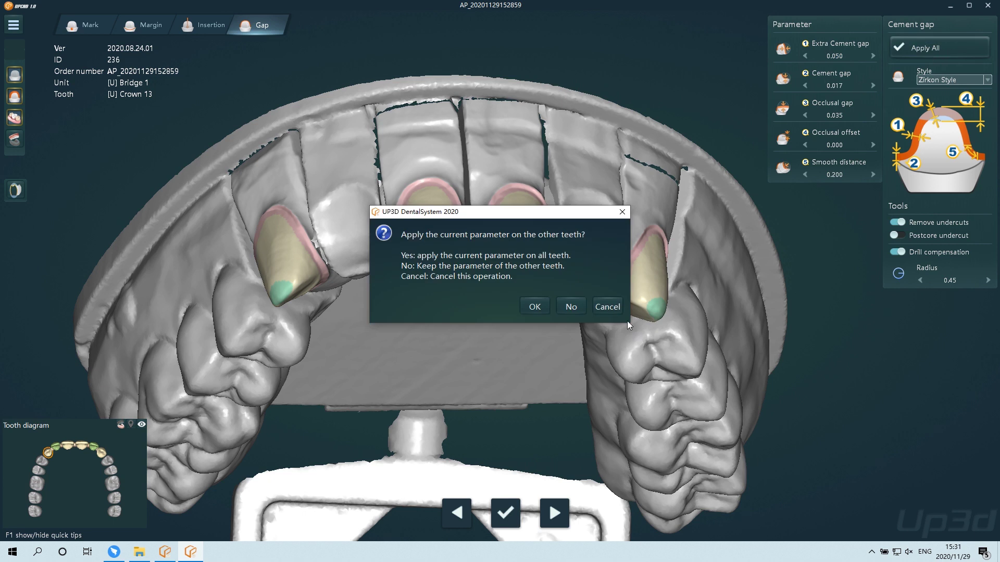
pyautogui.click(621, 211)
pyautogui.click(943, 49)
pyautogui.click(534, 306)
pyautogui.moveTo(565, 306); pyautogui.dragTo(495, 319, button='right')
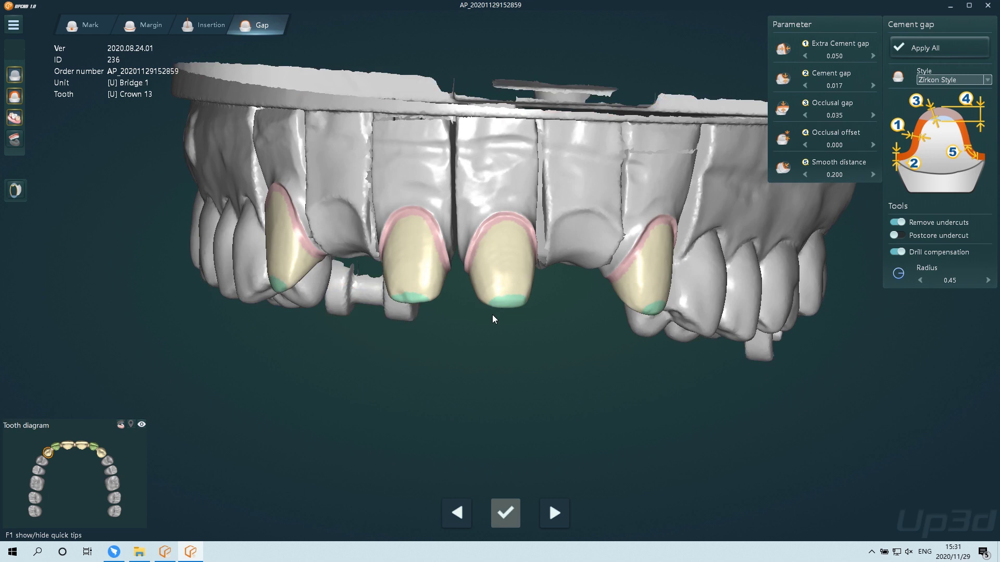
pyautogui.moveTo(493, 316); pyautogui.dragTo(534, 560, button='right')
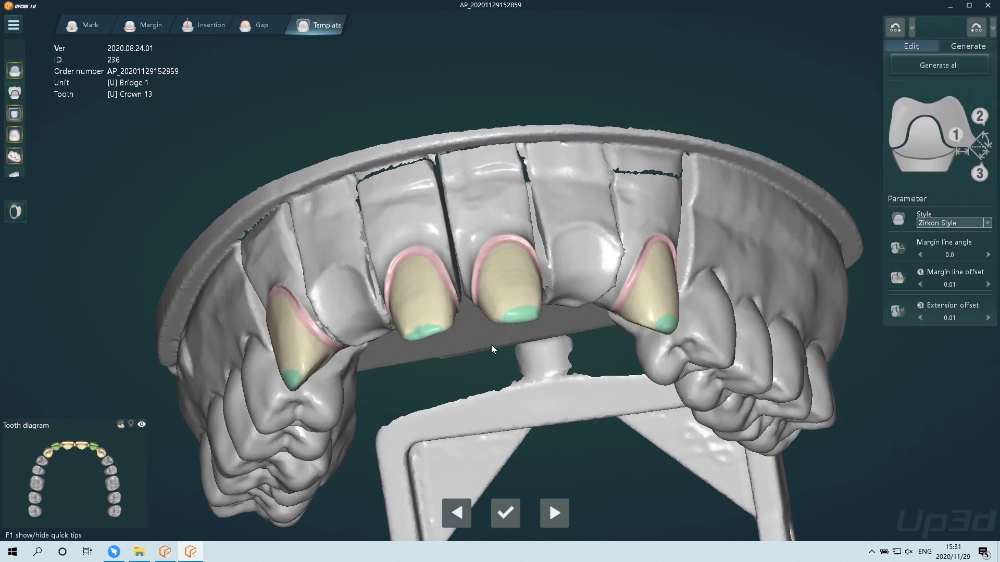
# - Generate the bridge's tooth templates and choose the Crown Standard template with Apply all enabled
pyautogui.moveTo(494, 311); pyautogui.dragTo(555, 240, button='right')
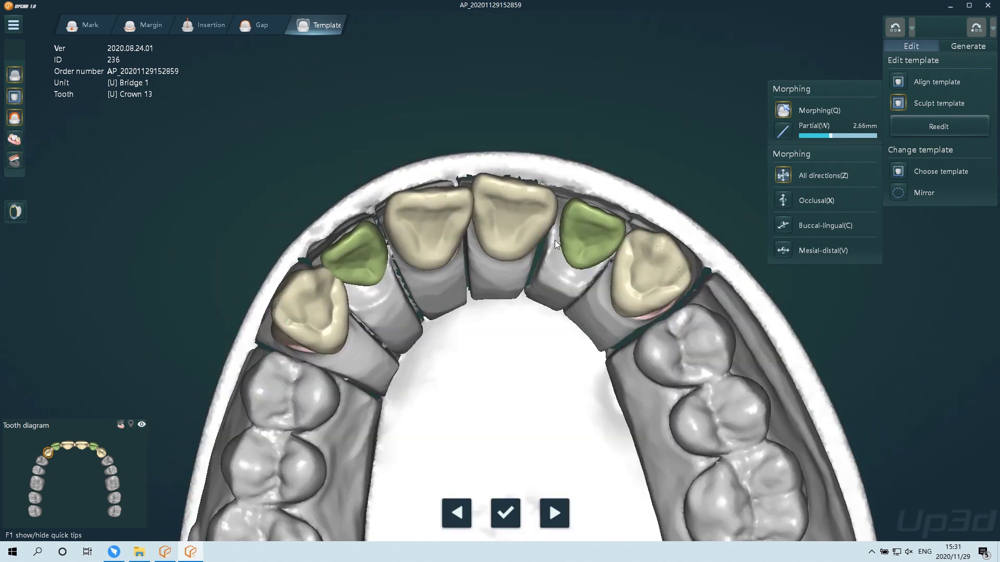
pyautogui.click(898, 175)
pyautogui.click(854, 344)
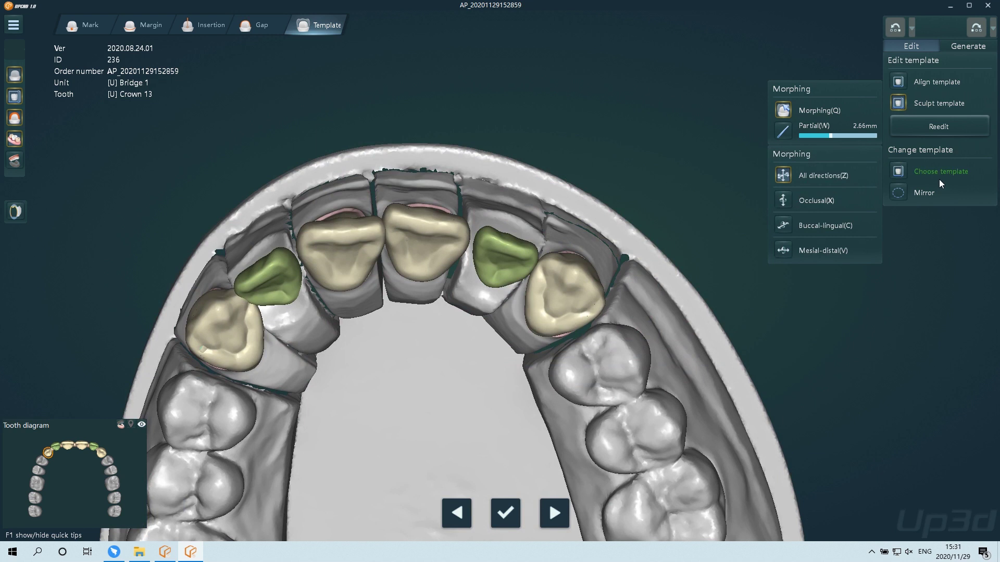
pyautogui.click(941, 177)
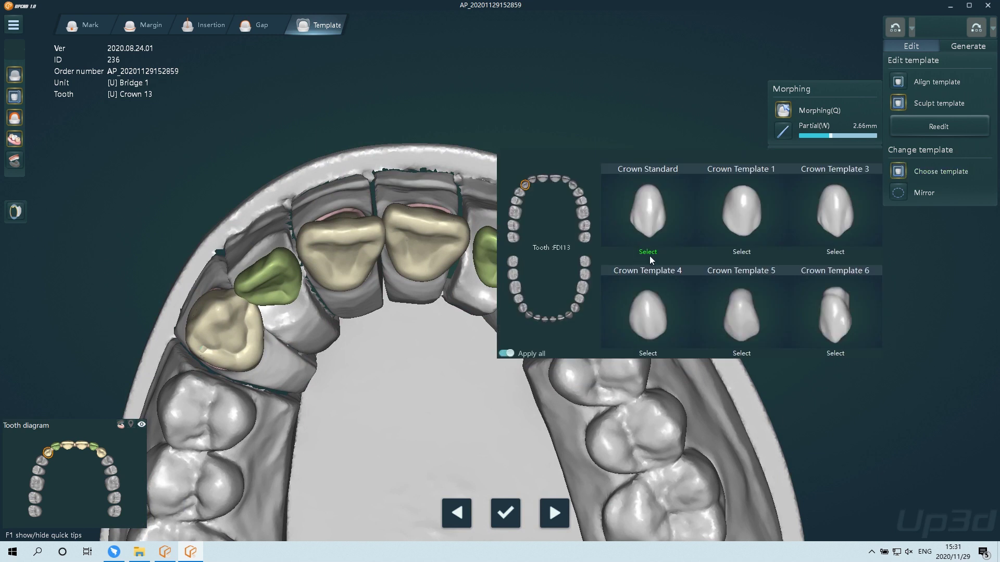
pyautogui.click(419, 266)
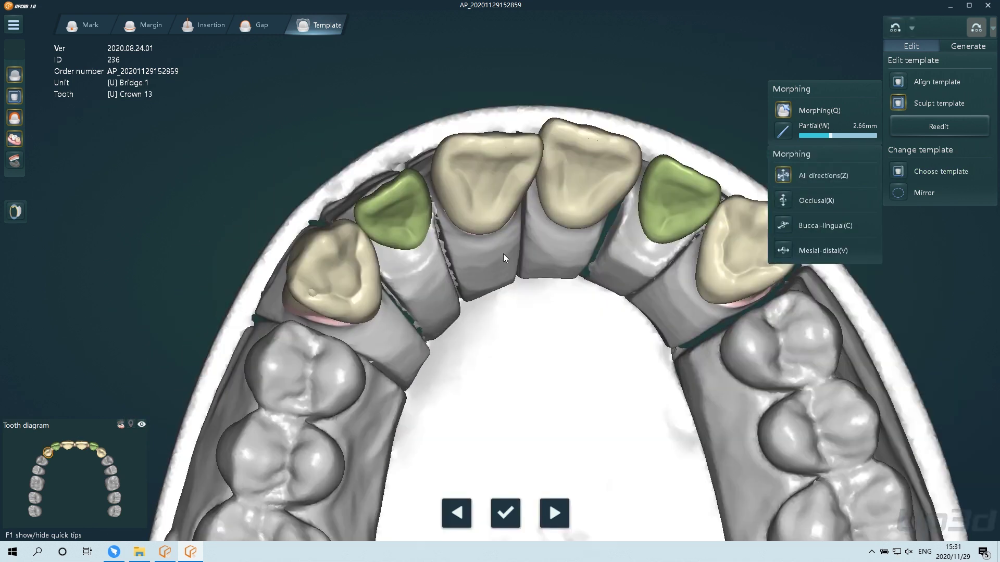
# - Morph the front tooth templates along the arch to fit over their preparations, with the antagonist jaw shown
pyautogui.click(503, 251)
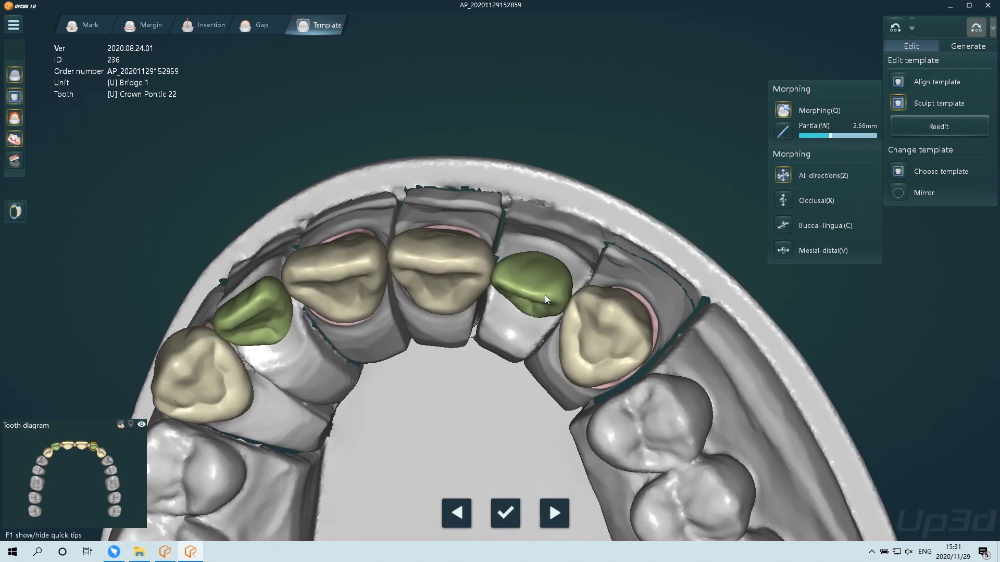
pyautogui.click(610, 328)
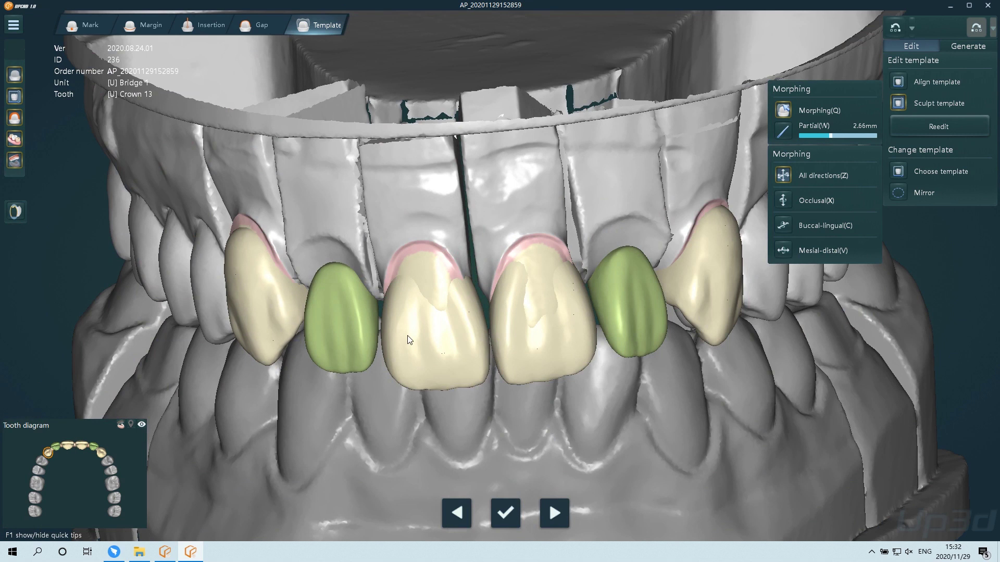
pyautogui.click(402, 335)
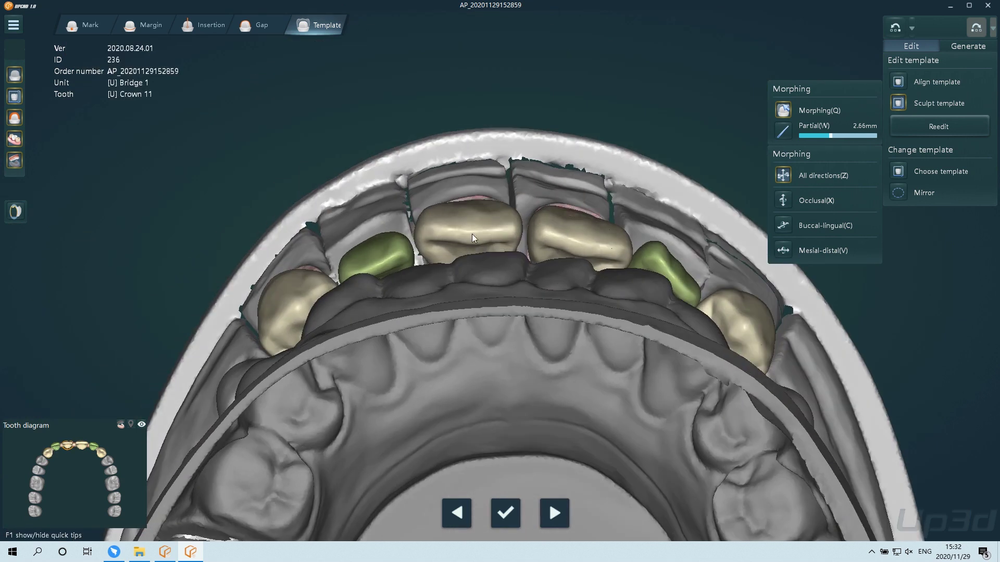
pyautogui.click(589, 248)
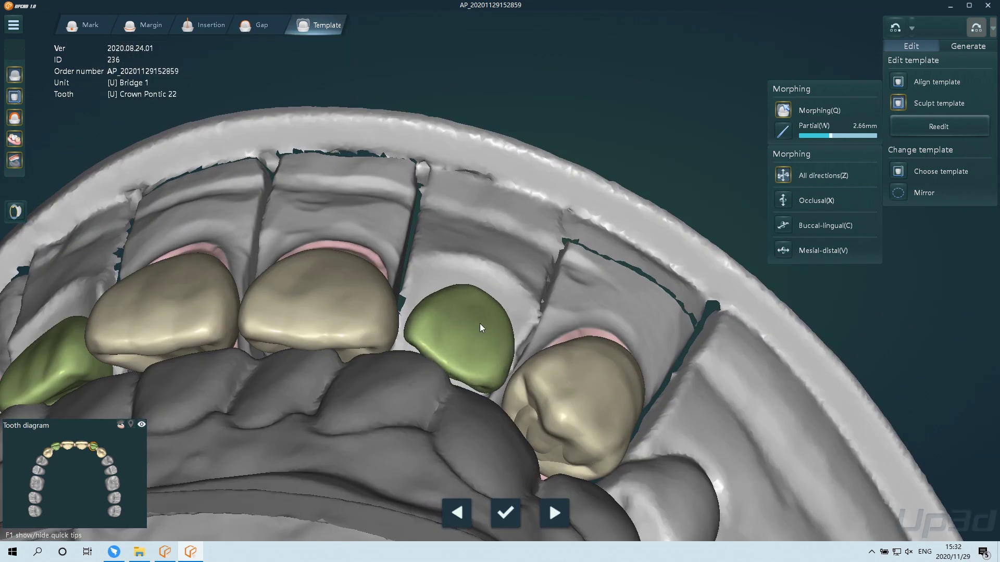
# - Reshape pontic 22 and crown 23 to follow the arch and clear the antagonist teeth
pyautogui.click(480, 324)
pyautogui.click(448, 321)
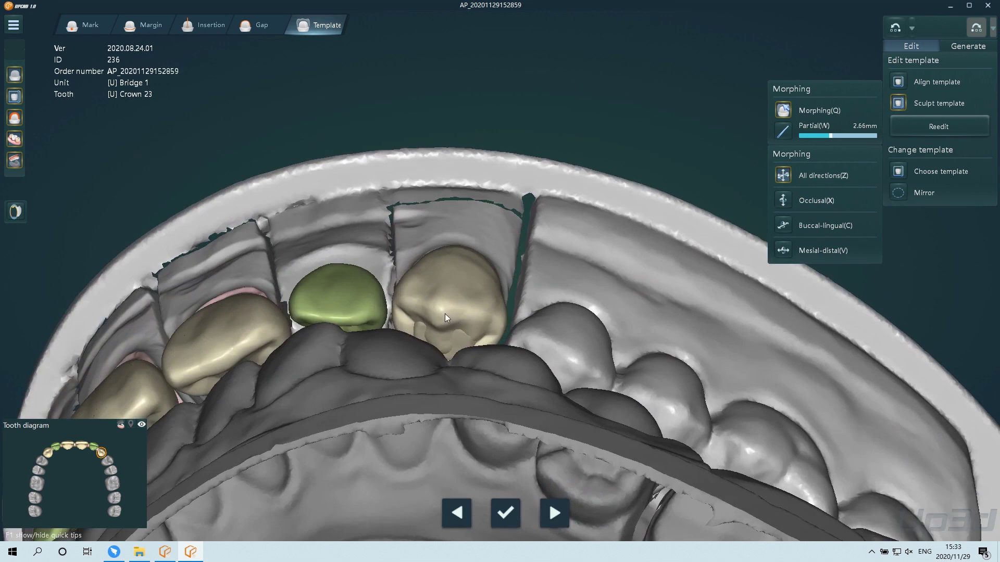
pyautogui.click(445, 313)
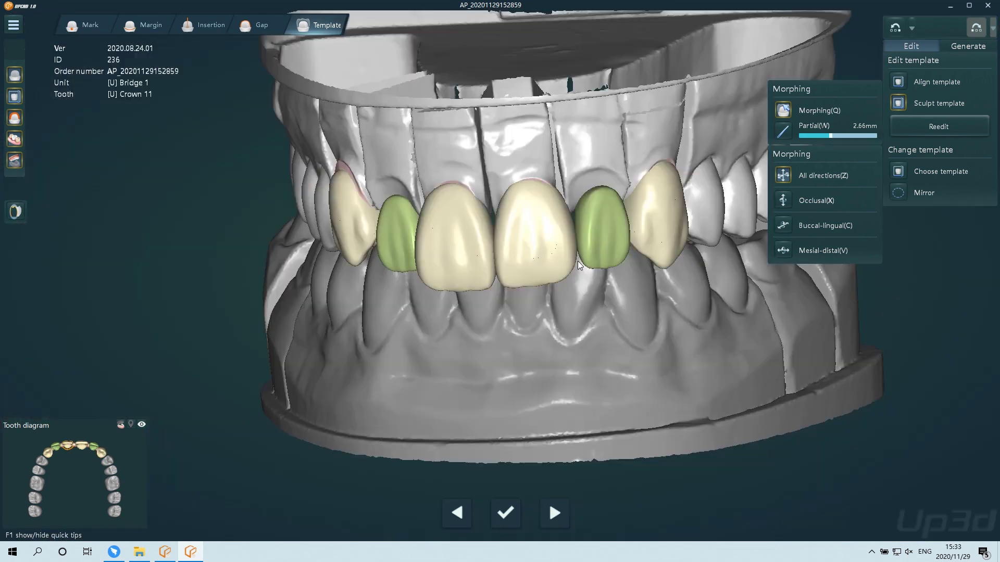
# - Morph crown 13, pontic 12 and crown 11 to align with the arch and their neighbouring teeth
pyautogui.click(380, 237)
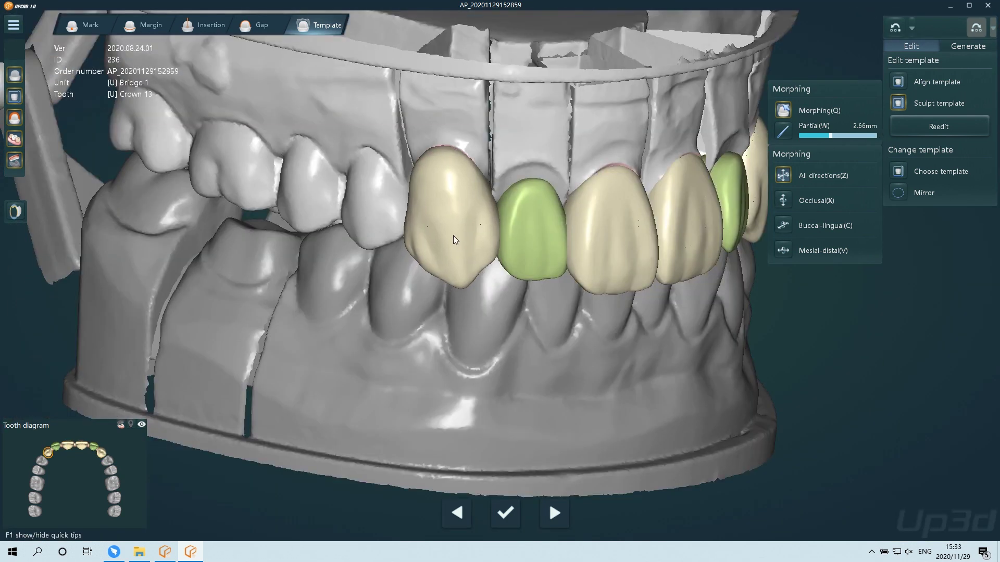
pyautogui.click(500, 240)
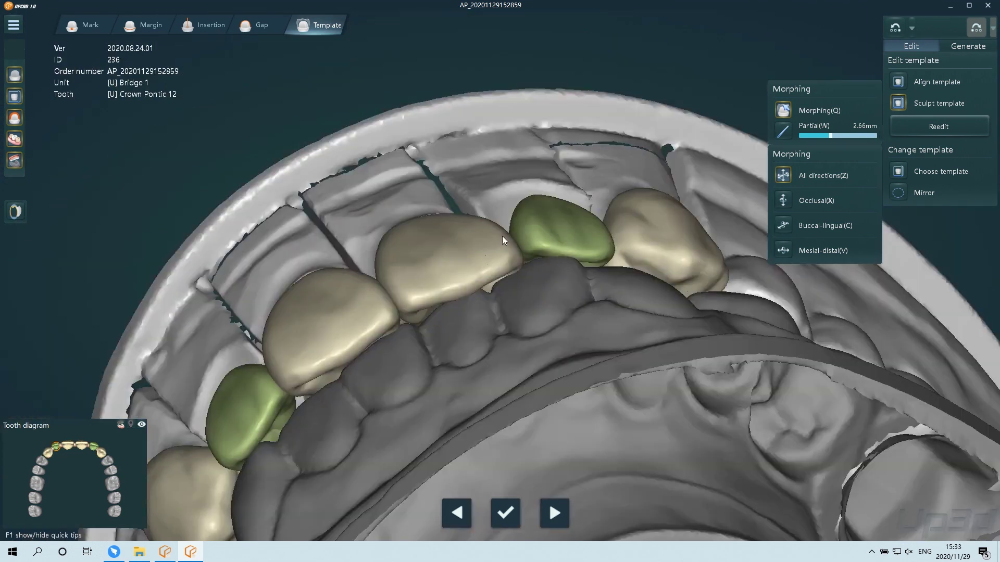
pyautogui.click(498, 241)
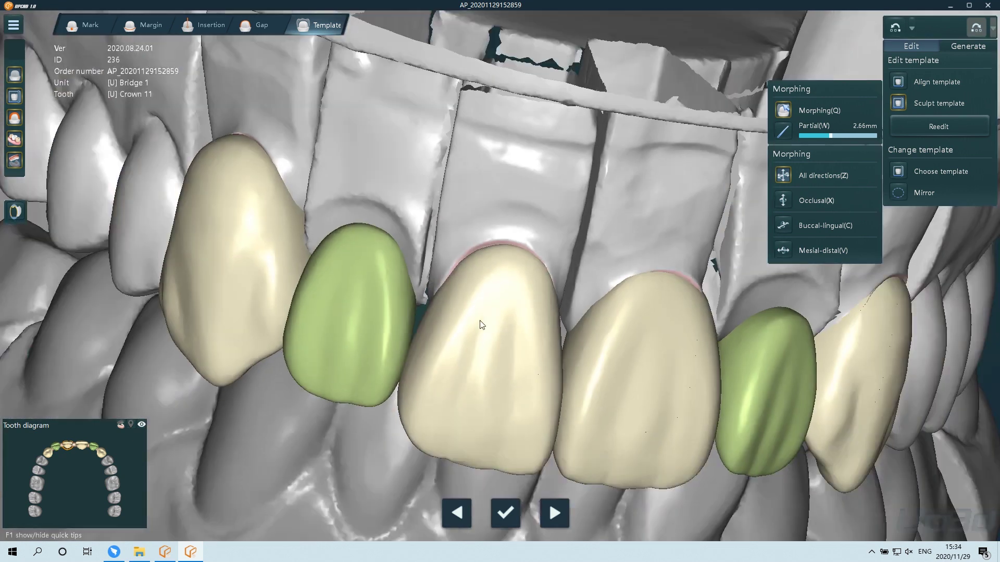
pyautogui.click(482, 325)
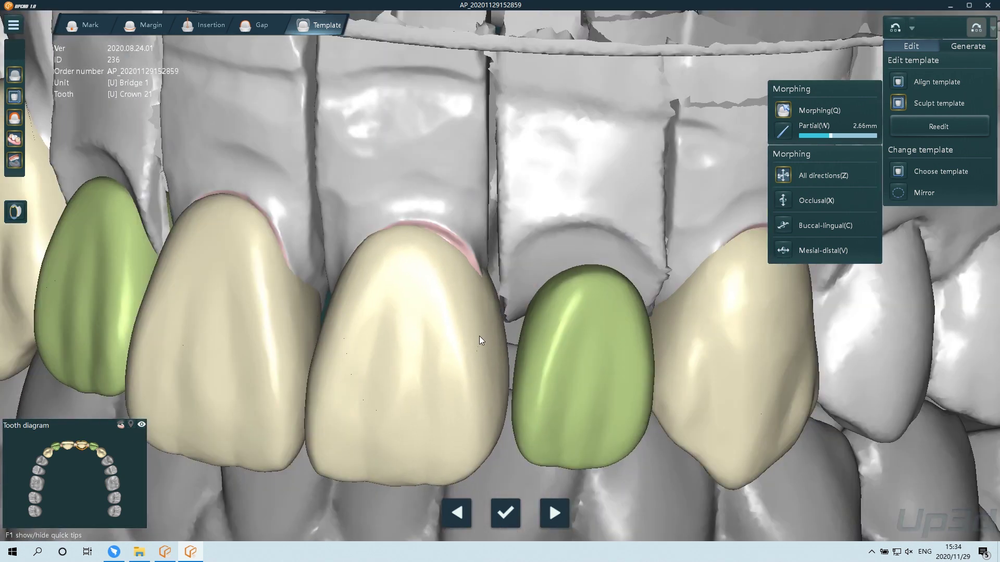
# - Refine the shape and position of pontic 22 between crowns 21 and 23
pyautogui.scroll(-3, 451, 345)
pyautogui.moveTo(480, 309); pyautogui.dragTo(342, 344, button='right')
pyautogui.click(342, 344)
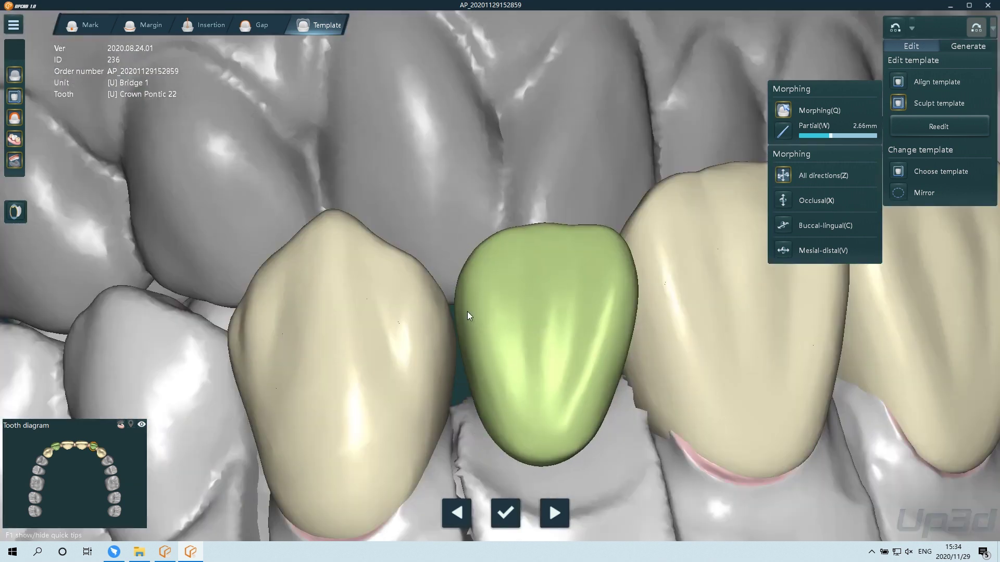
pyautogui.scroll(-3, 473, 376)
pyautogui.moveTo(511, 304); pyautogui.dragTo(435, 274, button='right')
# - Fine-tune the anterior templates from several views, adjusting the contour of crown 11 beside its neighbours
pyautogui.click(463, 201)
pyautogui.scroll(2, 438, 330)
pyautogui.moveTo(437, 330); pyautogui.dragTo(470, 317, button='right')
pyautogui.click(320, 342)
pyautogui.scroll(-3, 414, 304)
pyautogui.scroll(3, 430, 281)
pyautogui.click(407, 362)
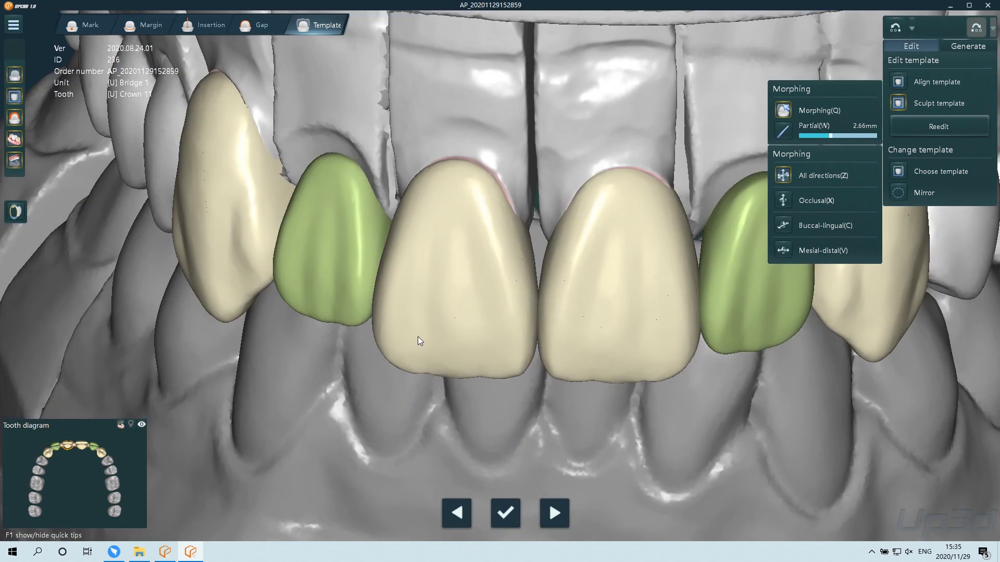
# - Refine the contour of crown 11 against its neighbouring templates, working from front and angled views
pyautogui.scroll(-3, 474, 317)
pyautogui.scroll(3, 510, 321)
pyautogui.scroll(2, 510, 321)
pyautogui.click(440, 252)
pyautogui.moveTo(441, 251); pyautogui.dragTo(430, 341, button='right')
pyautogui.scroll(-3, 542, 269)
pyautogui.scroll(4, 353, 426)
pyautogui.moveTo(543, 269); pyautogui.dragTo(509, 228, button='right')
pyautogui.scroll(-3, 353, 426)
pyautogui.click(463, 222)
# - Morph the central anterior templates to even out their shape and position along the arch
pyautogui.scroll(3, 463, 329)
pyautogui.moveTo(464, 328); pyautogui.dragTo(479, 304, button='right')
pyautogui.click(461, 325)
pyautogui.click(448, 297)
pyautogui.click(542, 196)
pyautogui.click(544, 272)
pyautogui.click(479, 304)
# - Partially morph the cervical part of pontic 22 with a 3.79 mm radius
pyautogui.scroll(5, 478, 276)
pyautogui.click(413, 242)
pyautogui.scroll(-5, 448, 265)
pyautogui.scroll(2, 489, 296)
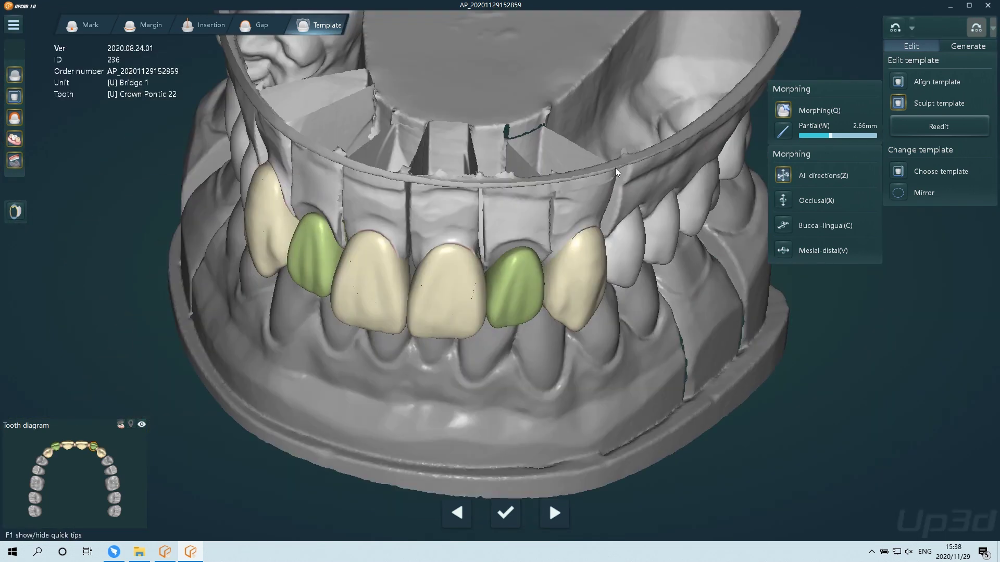
pyautogui.scroll(6, 473, 231)
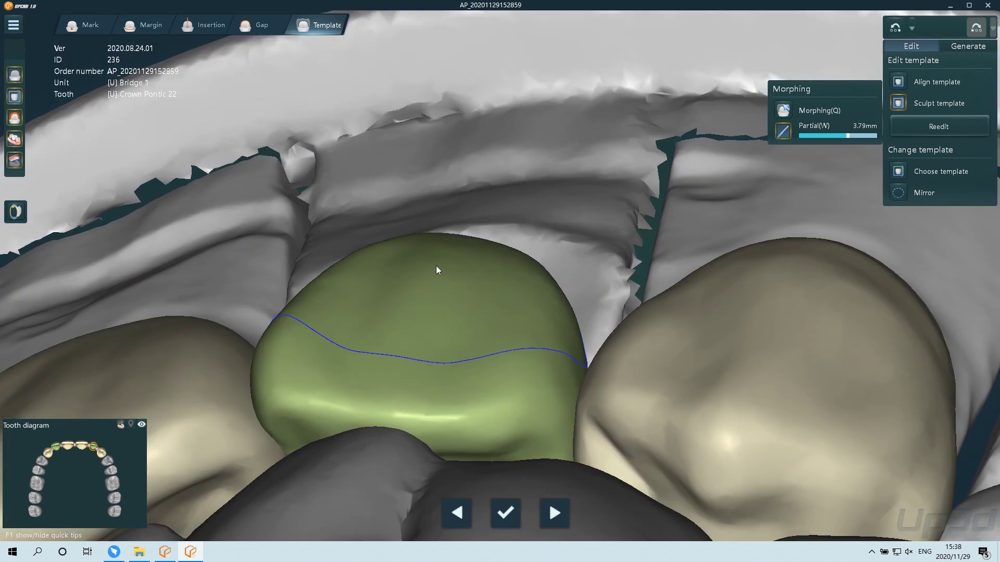
pyautogui.moveTo(436, 266); pyautogui.dragTo(550, 437, button='right')
pyautogui.scroll(-5, 521, 338)
# - Adjust the anterior templates' contours from incisal and side views to keep the arch line harmonious
pyautogui.moveTo(498, 264); pyautogui.dragTo(431, 369, button='right')
pyautogui.click(431, 366)
pyautogui.scroll(4, 395, 302)
pyautogui.moveTo(364, 270); pyautogui.dragTo(547, 226, button='right')
pyautogui.scroll(-4, 552, 308)
pyautogui.scroll(3, 432, 314)
pyautogui.click(432, 314)
pyautogui.scroll(-3, 463, 344)
# - Morph crown 21 to match the incisal level and outline of crown 11
pyautogui.scroll(5, 463, 344)
pyautogui.click(428, 329)
pyautogui.moveTo(550, 278); pyautogui.dragTo(366, 318, button='right')
pyautogui.scroll(-5, 428, 329)
pyautogui.scroll(4, 472, 395)
pyautogui.click(472, 396)
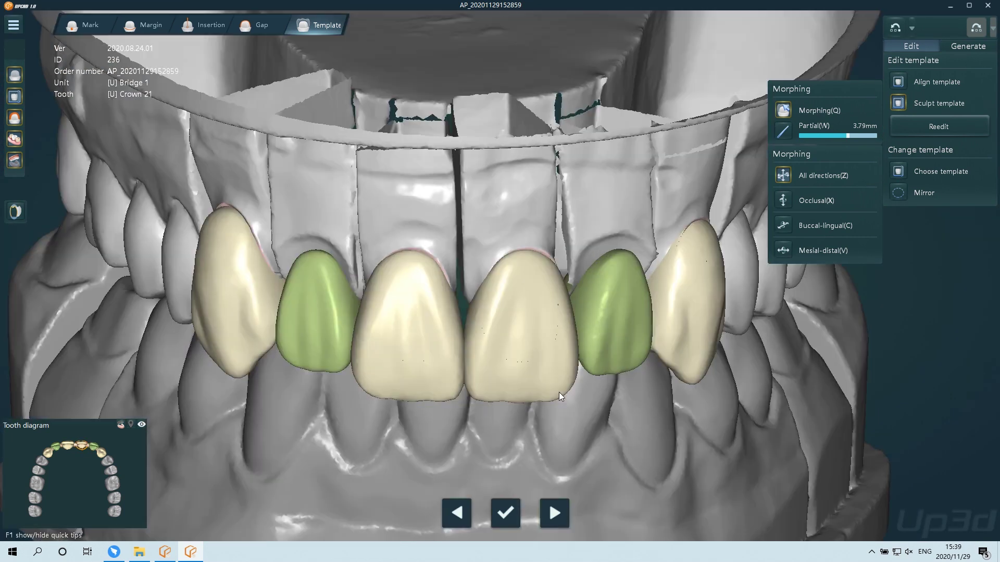
# - Morph crown 11 toward crown 21 to close the midline gap and accept the templates
pyautogui.moveTo(559, 393); pyautogui.dragTo(519, 382, button='right')
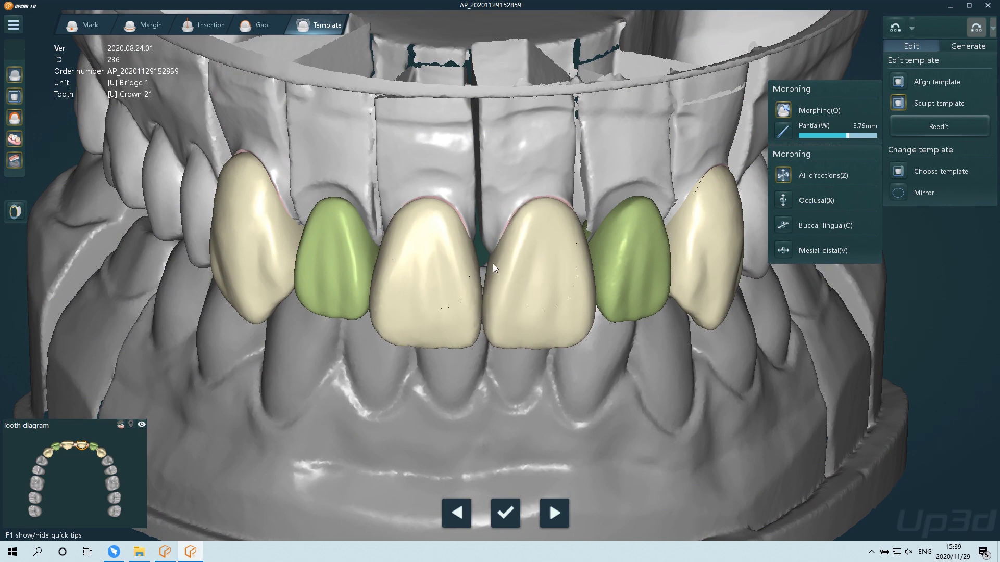
pyautogui.click(454, 304)
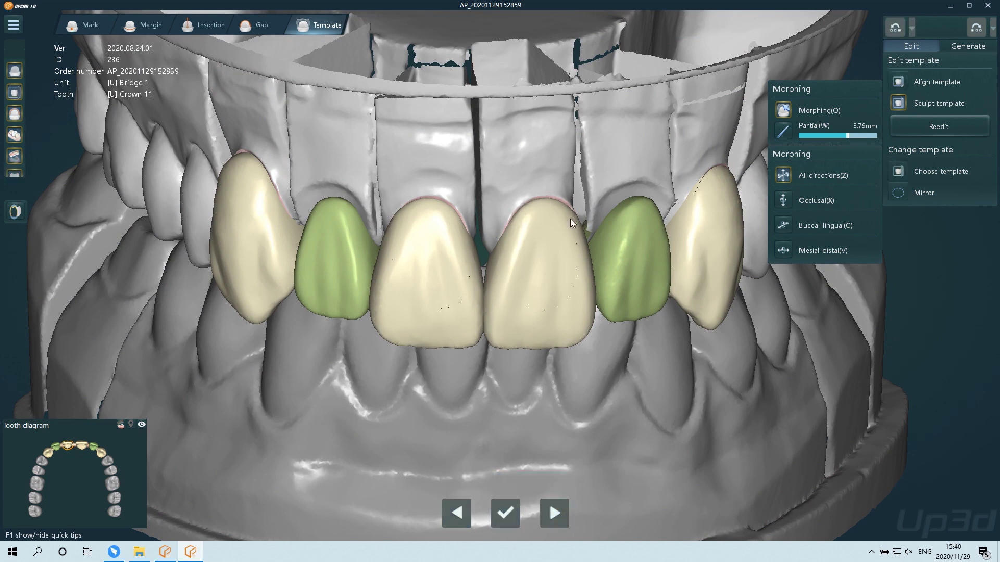
pyautogui.press('Return')
# - Switch the bridge connectors to free editing and toggle their display
pyautogui.moveTo(584, 219)
pyautogui.mouseDown(button='right')
pyautogui.moveTo(657, 418)
pyautogui.moveTo(490, 397)
pyautogui.moveTo(494, 333)
pyautogui.moveTo(496, 375)
pyautogui.mouseUp(button='right')
pyautogui.scroll(-3, 496, 375)
pyautogui.moveTo(466, 341); pyautogui.dragTo(520, 151, button='right')
pyautogui.click(586, 305)
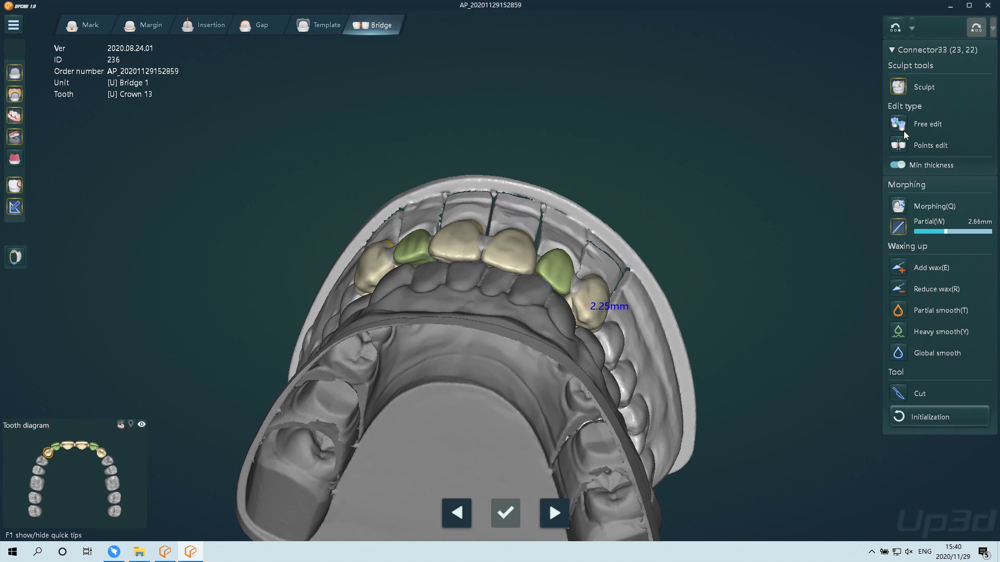
pyautogui.click(896, 404)
# - Return to sculpting and partially morph the cervical margin area of crown 11 with a 2.9 mm radius
pyautogui.moveTo(703, 401); pyautogui.dragTo(571, 333, button='right')
pyautogui.scroll(3, 549, 298)
pyautogui.moveTo(550, 297); pyautogui.dragTo(503, 281, button='right')
pyautogui.scroll(3, 492, 238)
pyautogui.moveTo(492, 237)
pyautogui.mouseDown(button='right')
pyautogui.moveTo(493, 311)
pyautogui.moveTo(405, 248)
pyautogui.mouseUp(button='right')
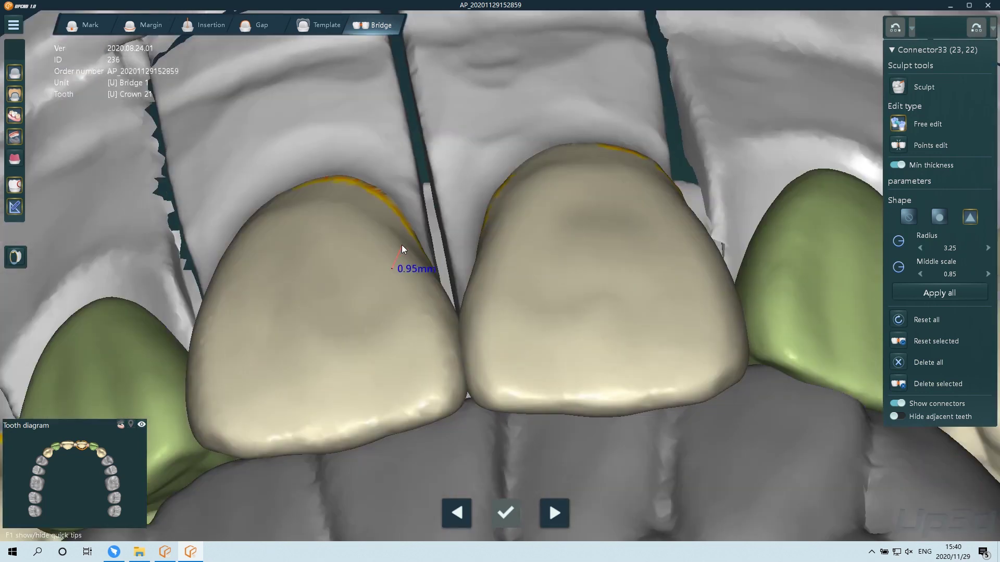
pyautogui.scroll(5, 403, 236)
pyautogui.click(896, 92)
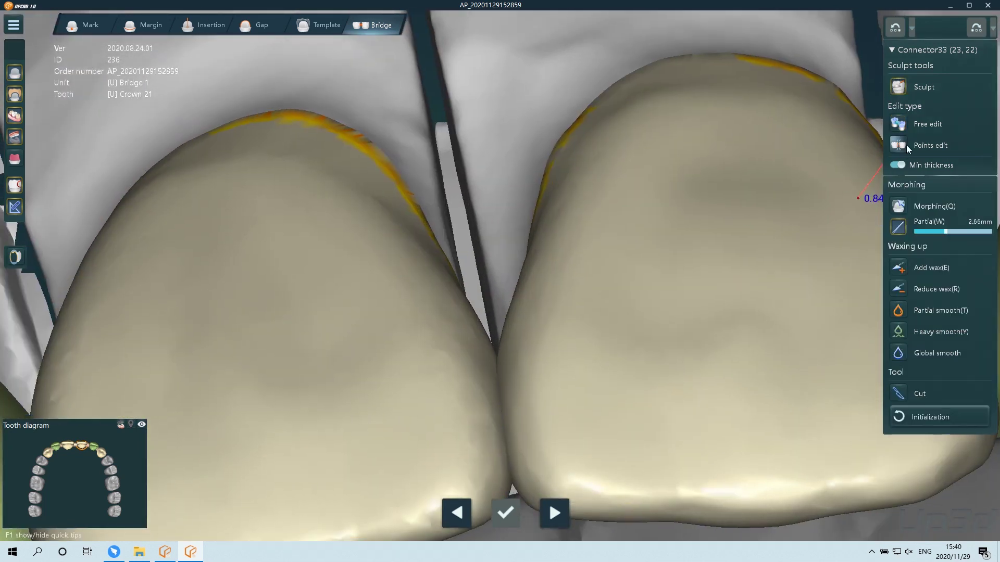
pyautogui.keyDown('ctrl'); pyautogui.scroll(1, 354, 186); pyautogui.keyUp('ctrl')
pyautogui.moveTo(419, 185)
pyautogui.mouseDown(button='right')
pyautogui.moveTo(430, 218)
pyautogui.moveTo(465, 181)
pyautogui.mouseUp(button='right')
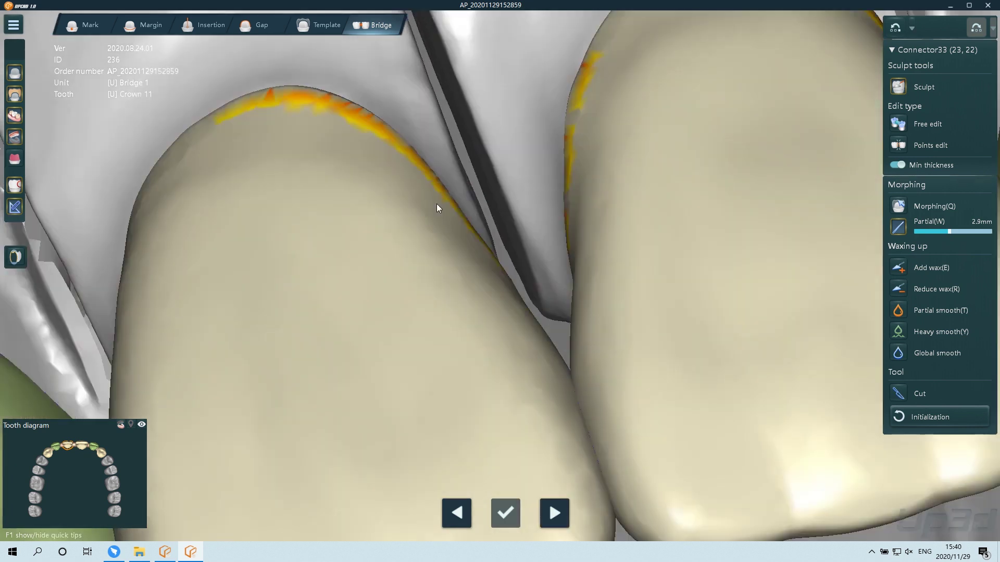
pyautogui.scroll(-5, 501, 185)
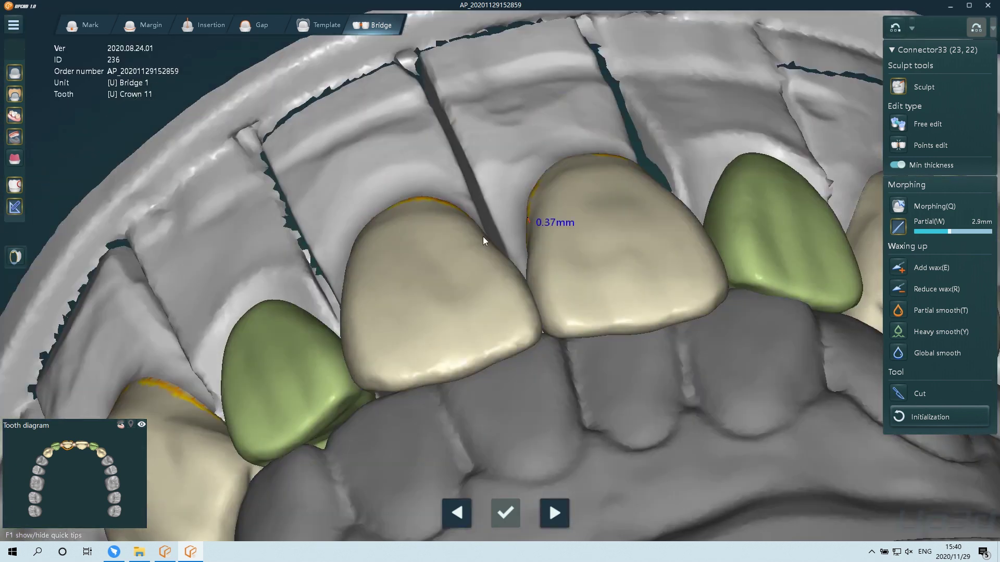
# - Smooth out the mesial and cervical contour of crown 11 with further 2.9 mm partial morphs
pyautogui.moveTo(536, 207); pyautogui.dragTo(569, 206, button='right')
pyautogui.scroll(5, 480, 222)
pyautogui.moveTo(515, 291); pyautogui.dragTo(455, 160, button='right')
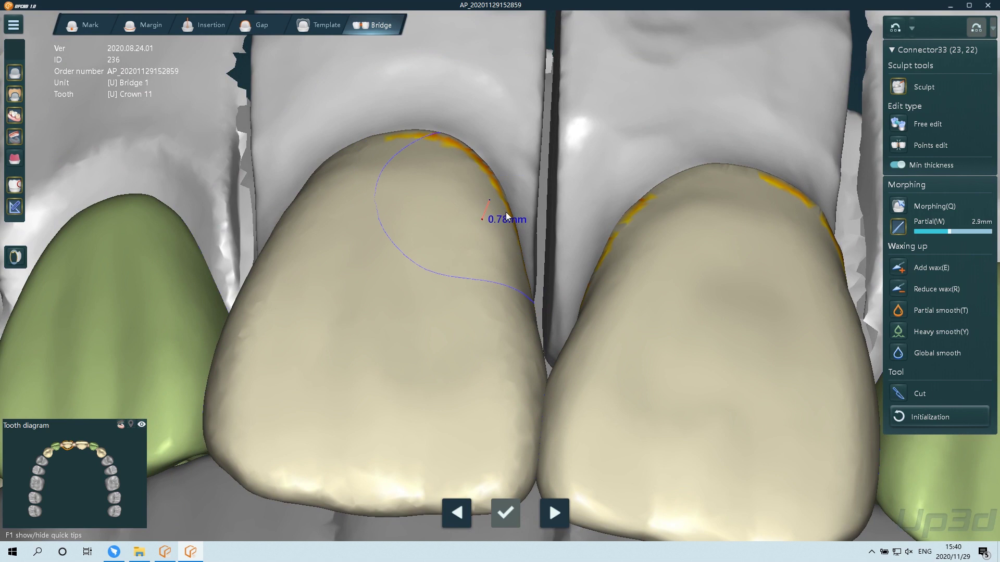
pyautogui.moveTo(499, 203); pyautogui.dragTo(410, 174, button='right')
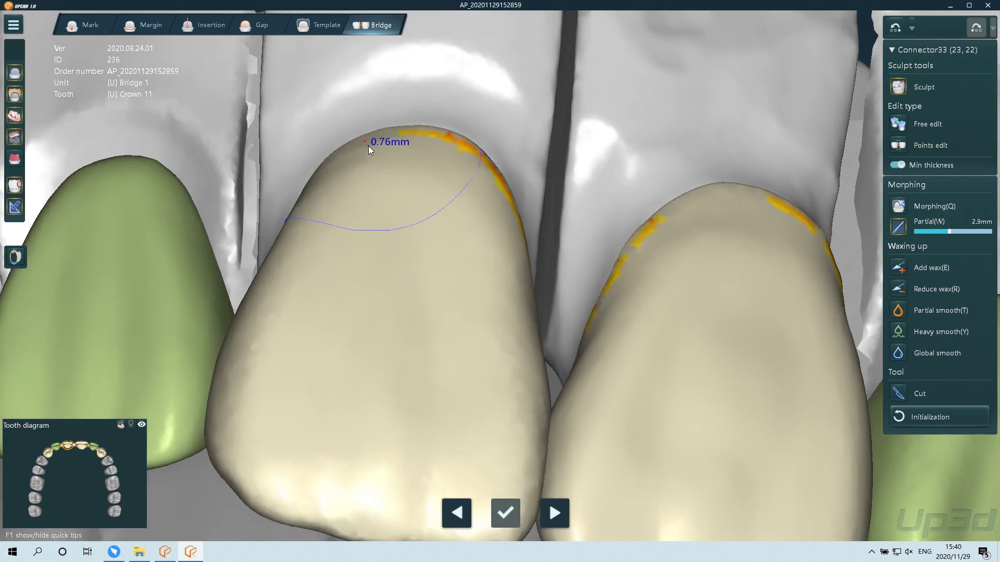
pyautogui.scroll(-5, 368, 145)
pyautogui.scroll(8, 482, 281)
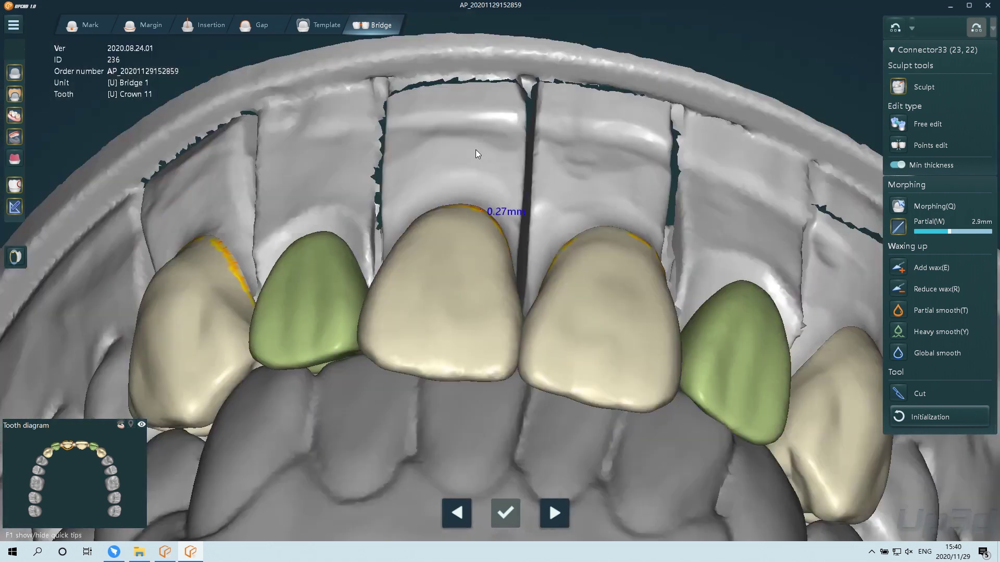
pyautogui.scroll(-3, 445, 281)
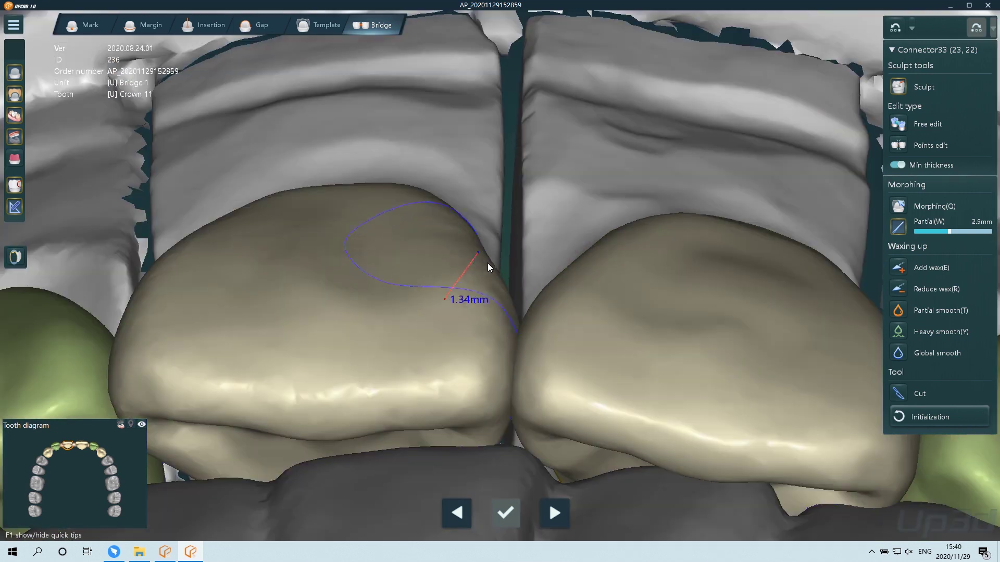
pyautogui.scroll(-5, 488, 258)
# - Partially morph the cervical and labial surface of crown 21 with a 2.9 mm radius
pyautogui.moveTo(541, 254); pyautogui.dragTo(591, 241, button='right')
pyautogui.scroll(6, 447, 244)
pyautogui.scroll(-2, 448, 245)
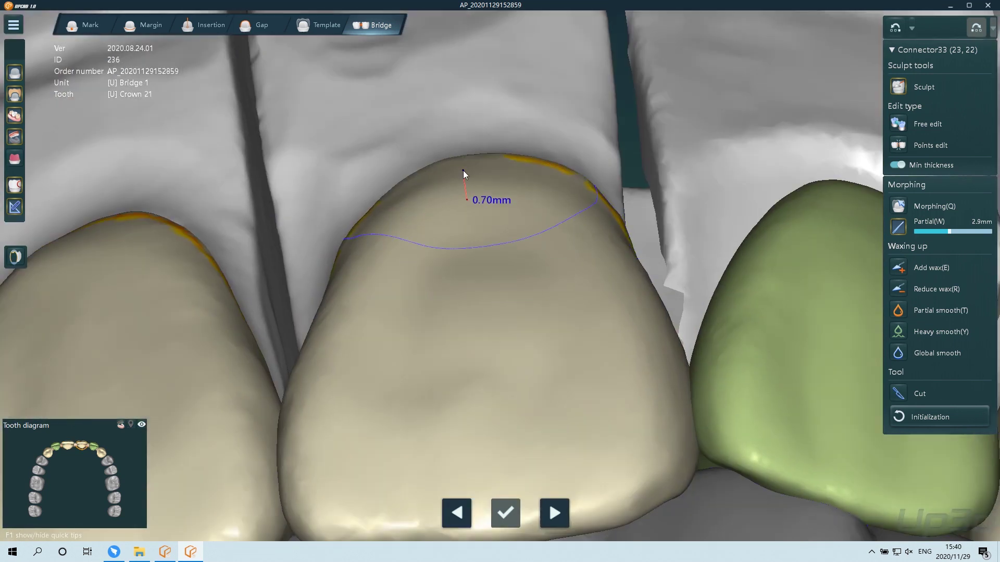
pyautogui.scroll(3, 571, 185)
pyautogui.scroll(-2, 403, 135)
pyautogui.moveTo(403, 135); pyautogui.dragTo(458, 284, button='right')
pyautogui.scroll(3, 458, 284)
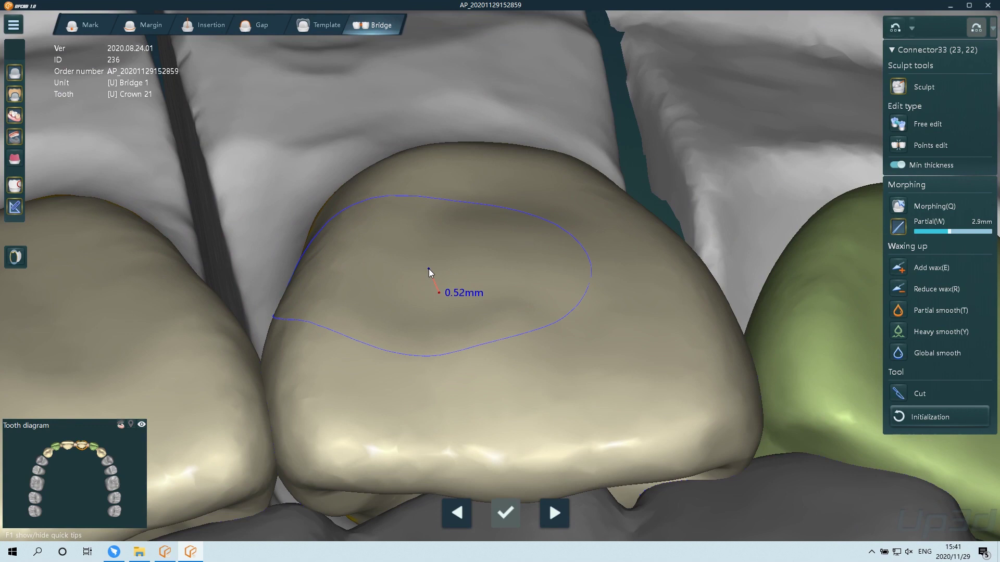
# - Reshape the mesial side of crown 21 beside crown 11 with a 3.55 mm partial morph
pyautogui.scroll(-3, 515, 390)
pyautogui.scroll(3, 500, 281)
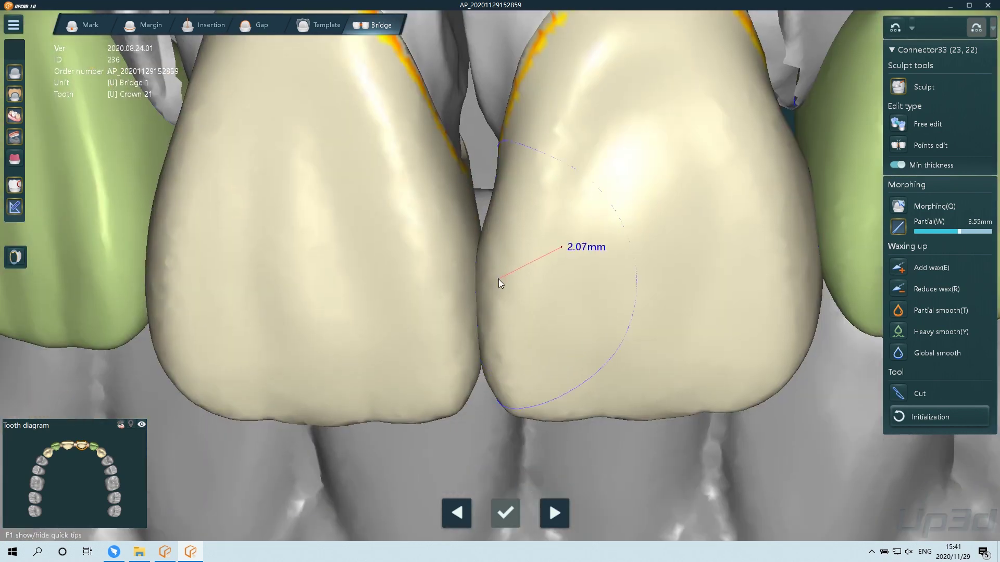
pyautogui.scroll(-3, 493, 252)
pyautogui.moveTo(492, 253); pyautogui.dragTo(504, 344, button='right')
# - Reshape the distal side of crown 21 toward pontic 22 with a 4.69 mm partial morph
pyautogui.scroll(3, 549, 365)
pyautogui.scroll(-3, 553, 317)
pyautogui.scroll(3, 457, 318)
pyautogui.scroll(-3, 345, 295)
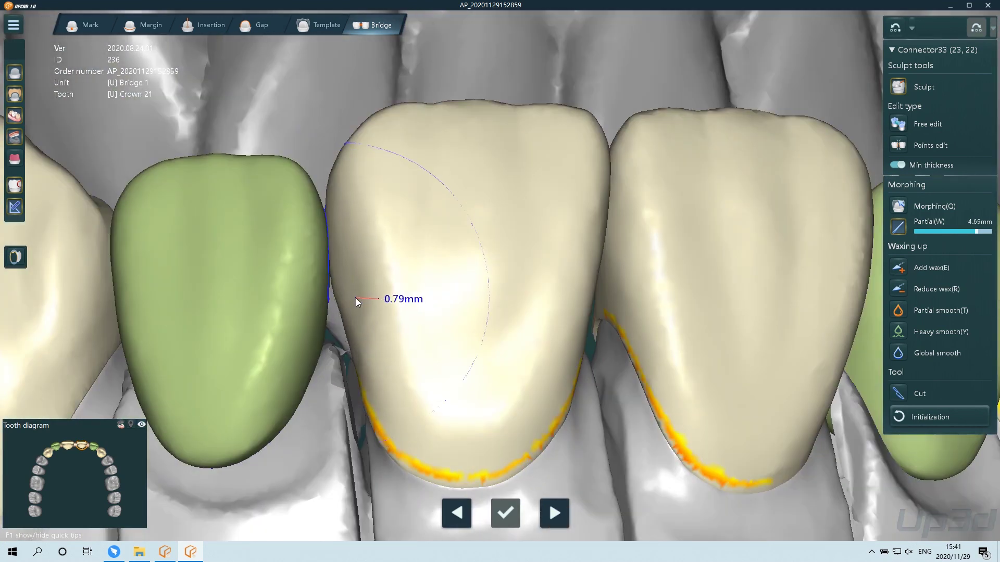
pyautogui.scroll(-3, 390, 375)
# - Reduce the partial morph radius to 2.71 mm and refine the mesial contour of crown 21
pyautogui.moveTo(390, 375)
pyautogui.mouseDown(button='right')
pyautogui.moveTo(508, 483)
pyautogui.moveTo(502, 283)
pyautogui.moveTo(338, 293)
pyautogui.mouseUp(button='right')
pyautogui.scroll(3, 502, 282)
pyautogui.scroll(3, 502, 283)
pyautogui.keyDown('ctrl'); pyautogui.scroll(-3, 334, 289); pyautogui.keyUp('ctrl')
pyautogui.scroll(-3, 404, 265)
pyautogui.moveTo(404, 265)
pyautogui.mouseDown(button='right')
pyautogui.moveTo(487, 357)
pyautogui.moveTo(436, 292)
pyautogui.moveTo(545, 259)
pyautogui.moveTo(491, 299)
pyautogui.mouseUp(button='right')
pyautogui.scroll(3, 545, 258)
pyautogui.keyDown('ctrl'); pyautogui.scroll(2, 564, 248); pyautogui.keyUp('ctrl')
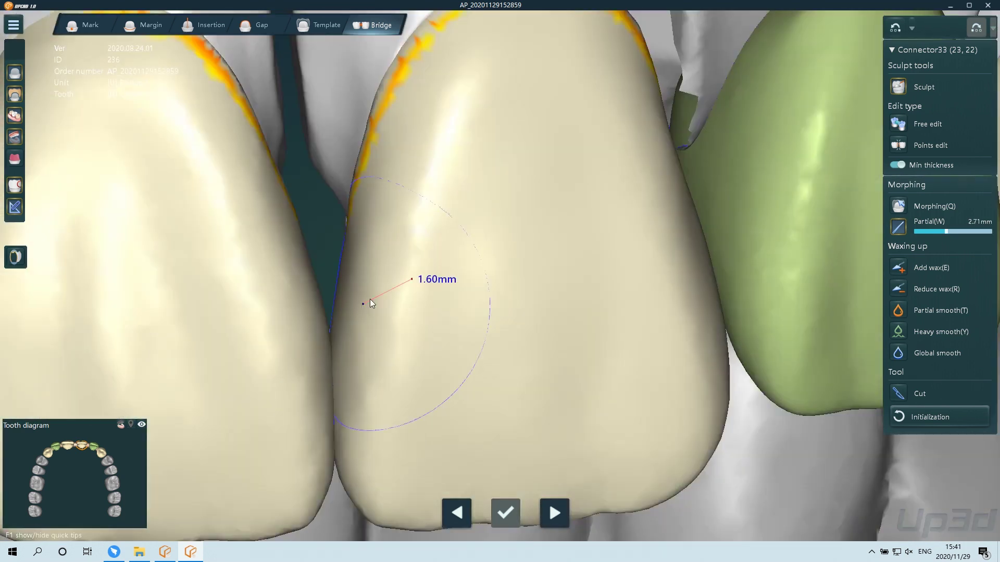